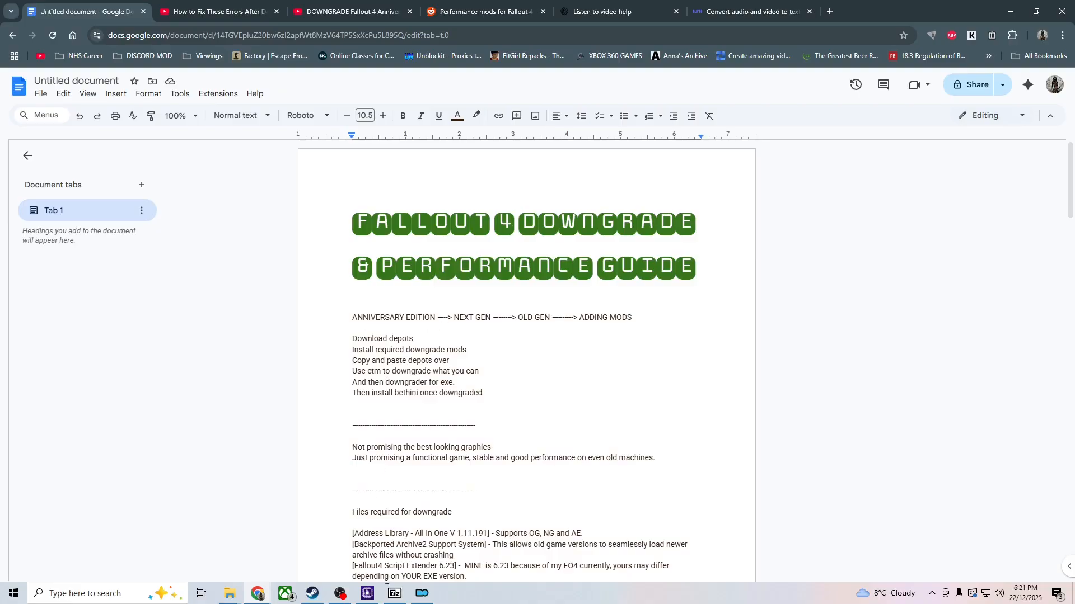
Check the PC's processor, memory and graphics card details in CPU-Z
left_click(367, 594)
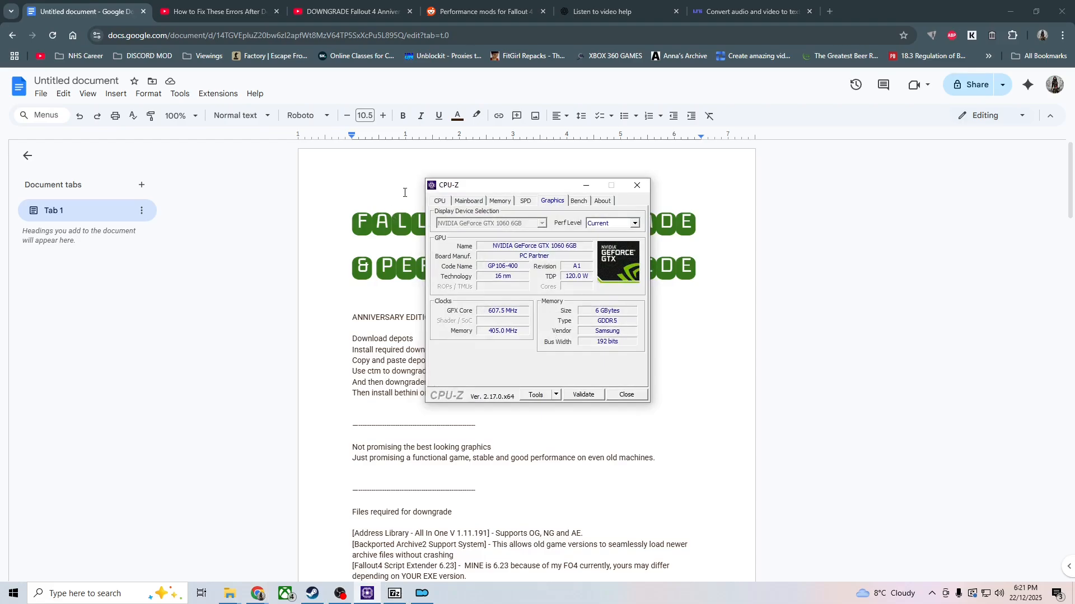
left_click(440, 201)
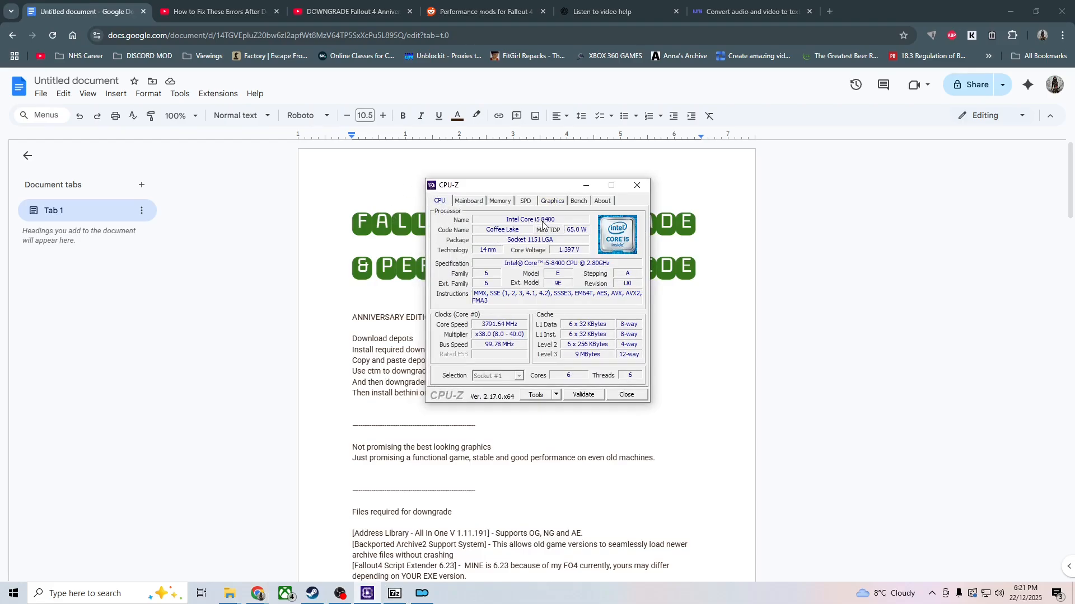
left_click(500, 202)
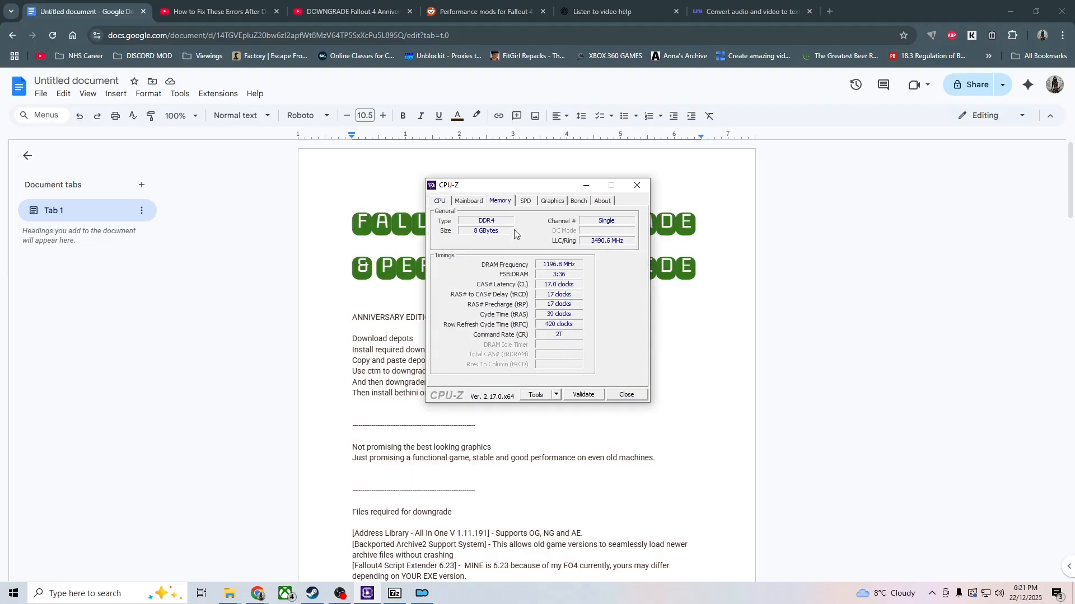
left_click(543, 202)
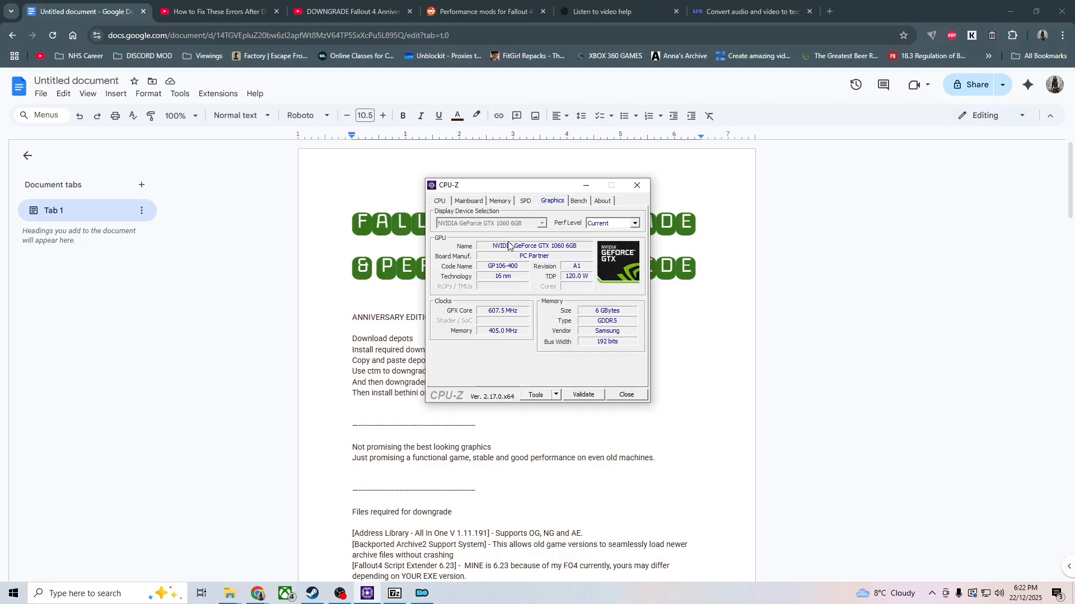
left_click(594, 190)
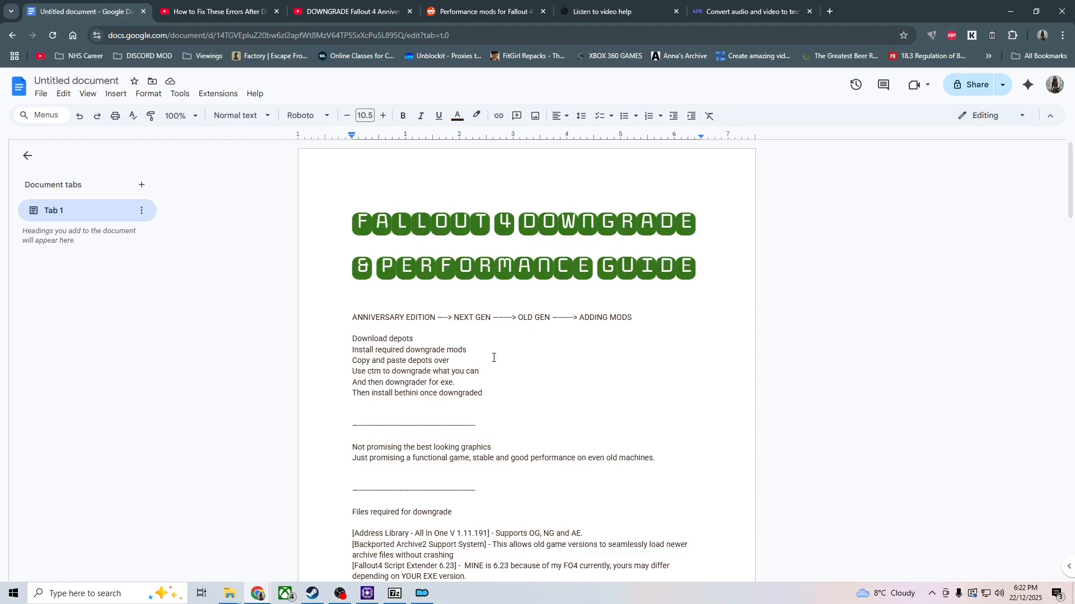
Read the guide's lists of files required for the Fallout 4 downgrade and for performance
scroll(488, 356, "down", 4)
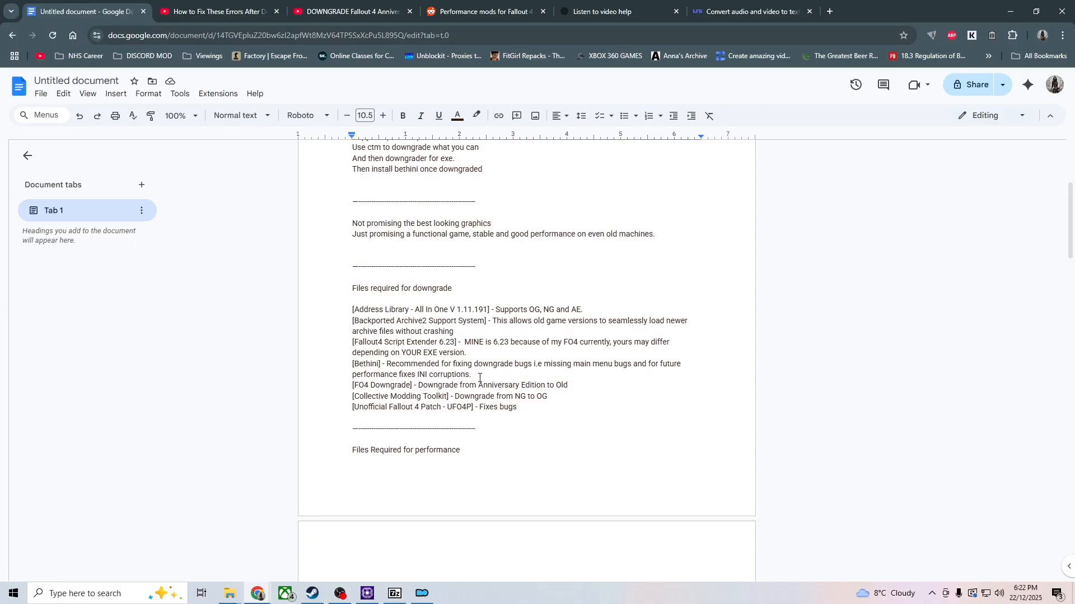
scroll(481, 378, "down", 1)
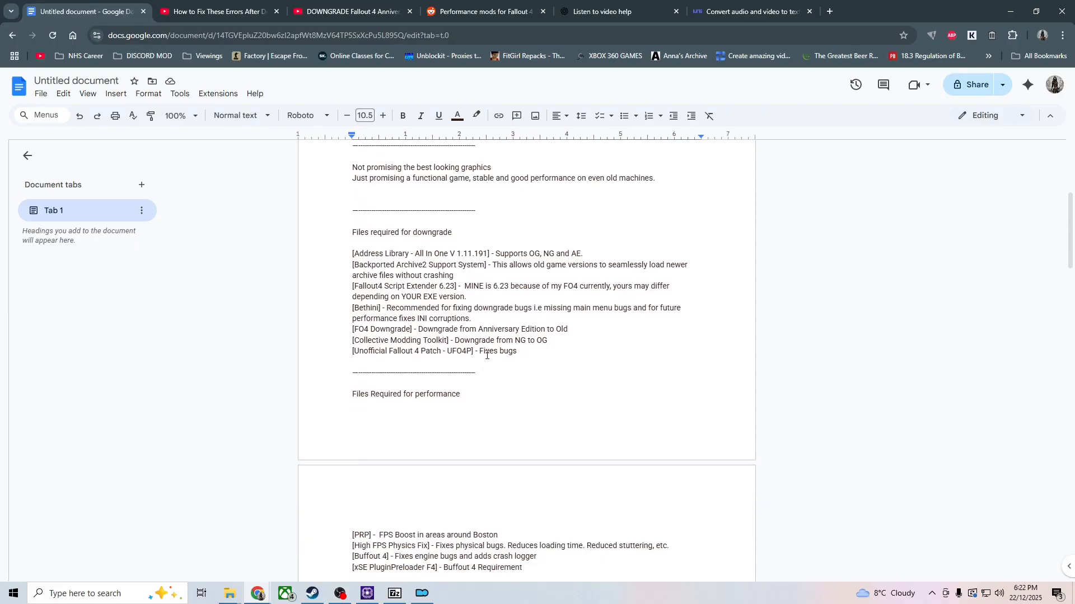
scroll(486, 359, "up", 1)
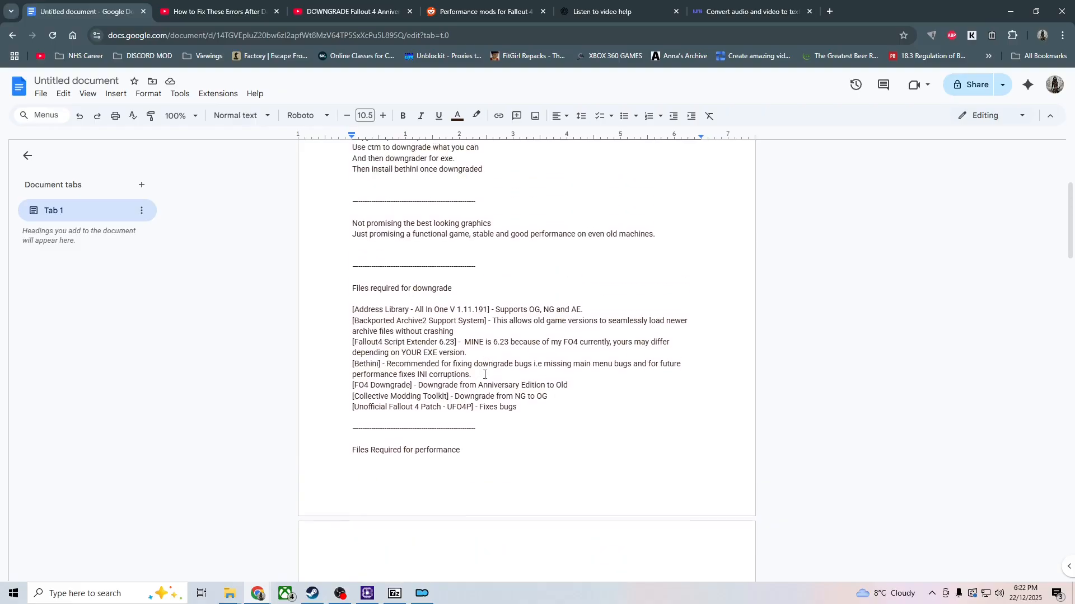
scroll(487, 372, "down", 3)
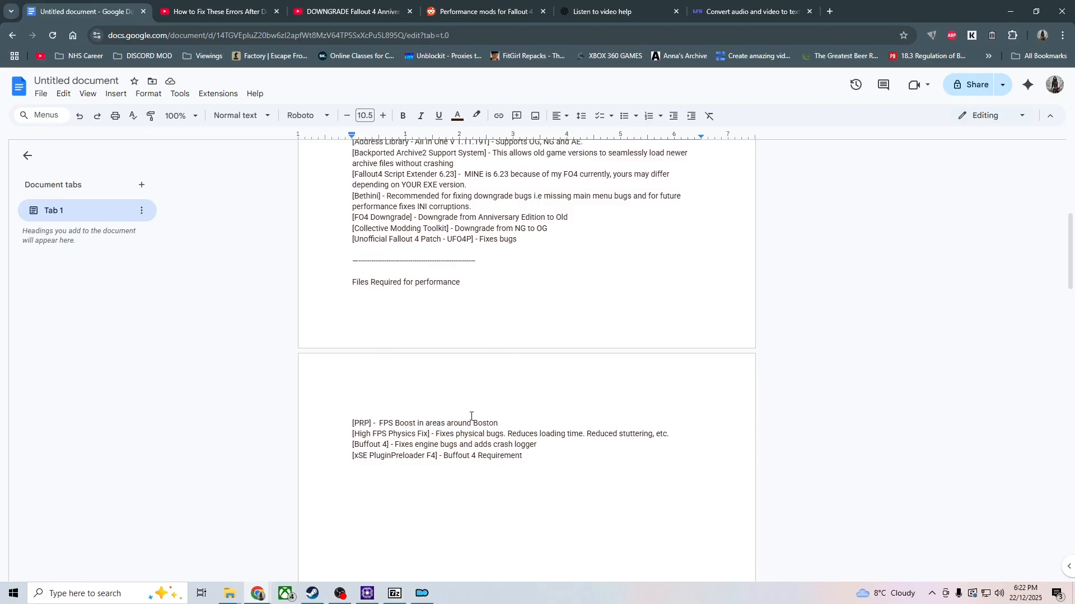
Review the guide's Steam console link and the depot download commands for the main game, DLCs and Creation Kit
scroll(470, 417, "down", 3)
scroll(464, 426, "down", 10)
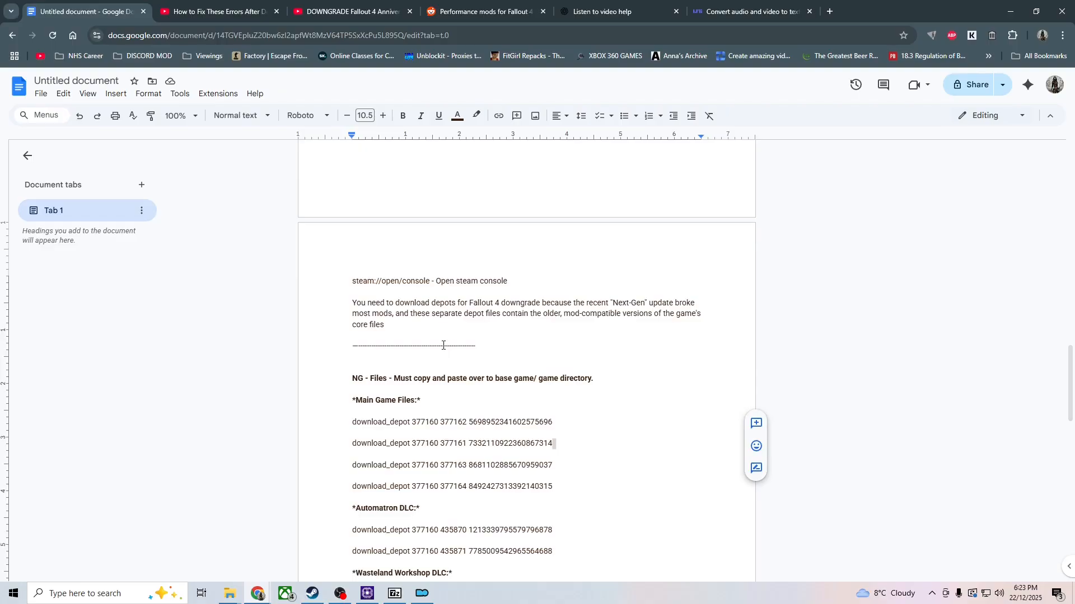
scroll(426, 336, "down", 1)
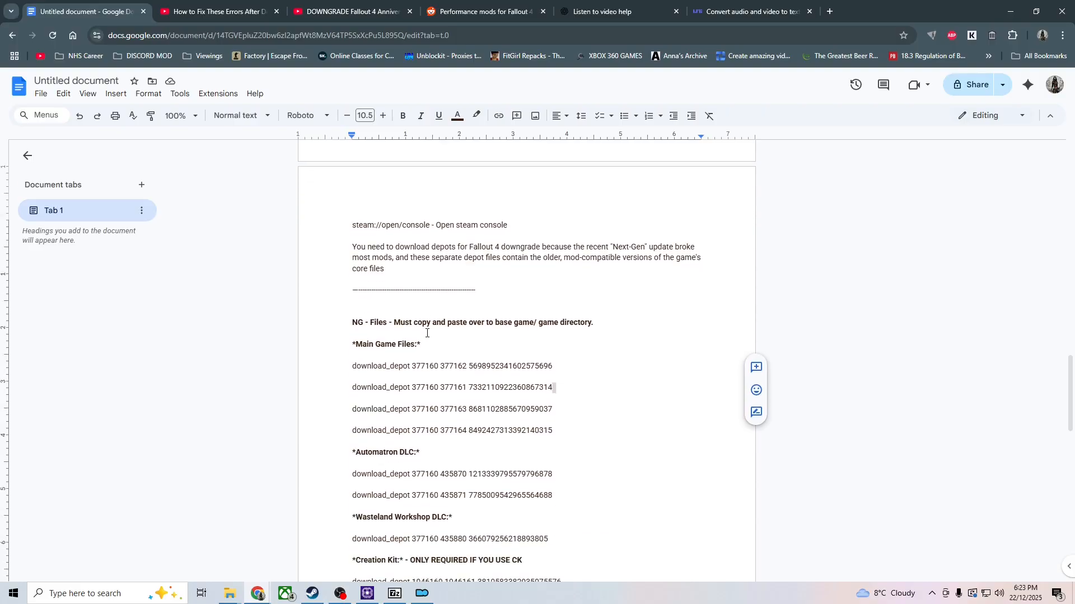
scroll(423, 315, "down", 1)
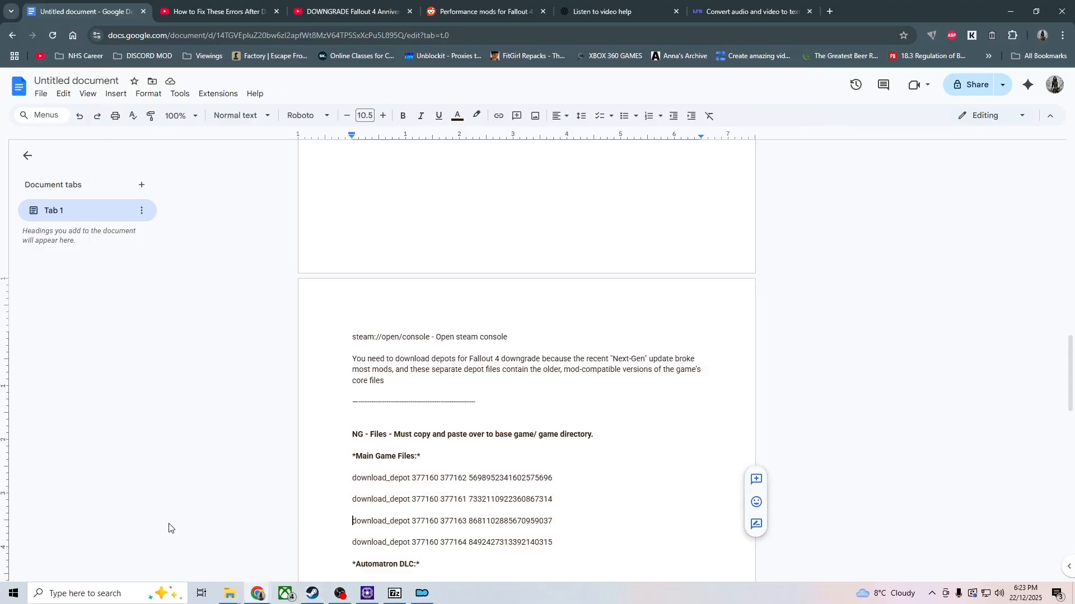
scroll(463, 341, "down", 4)
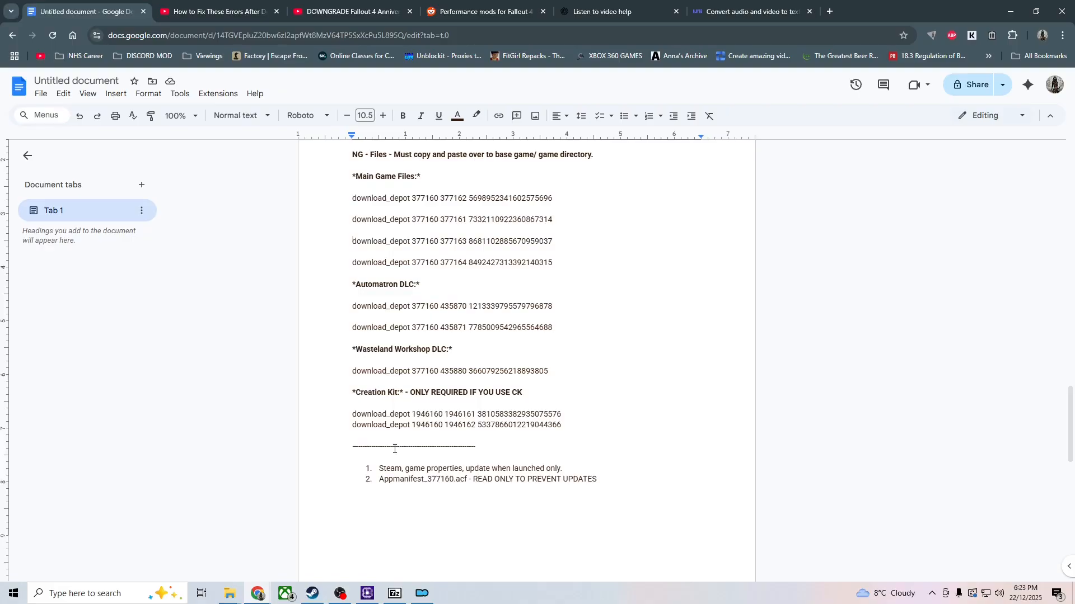
scroll(395, 448, "up", 3)
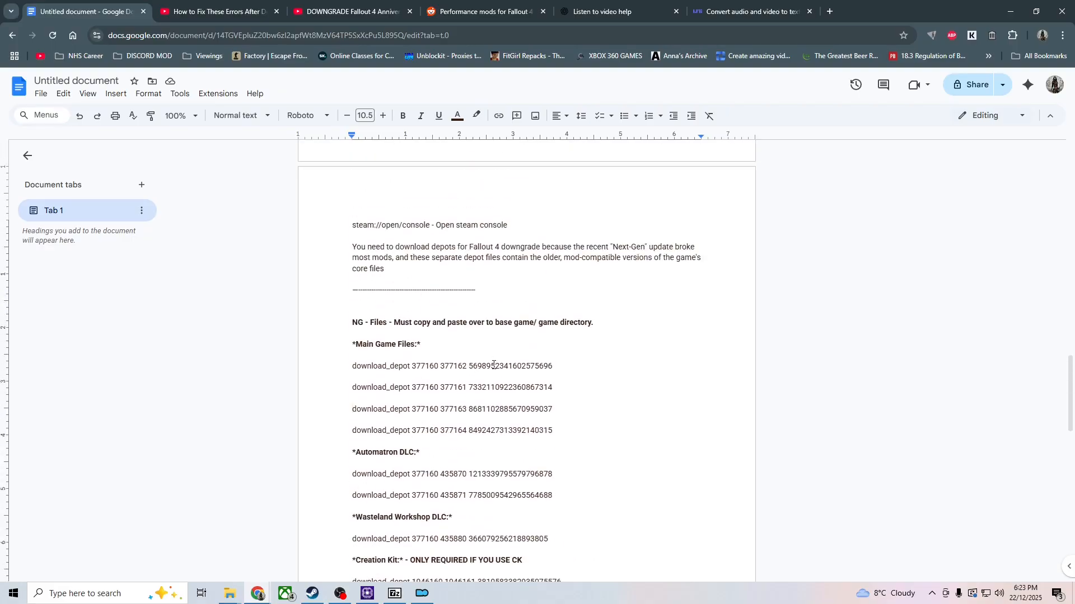
left_click_drag(552, 366, 351, 364)
key("ctrl+c")
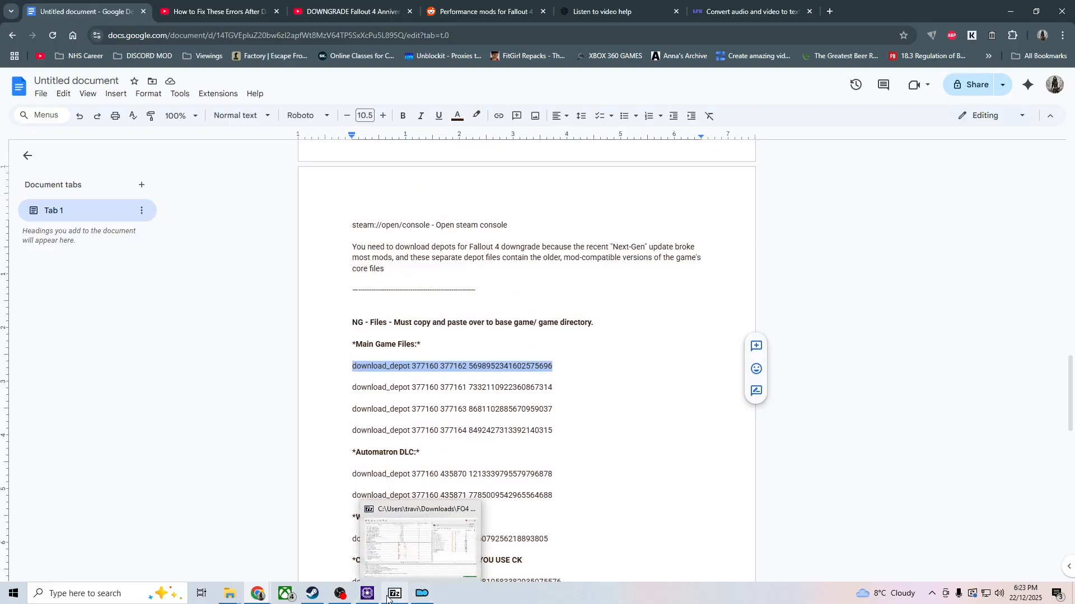
left_click(314, 593)
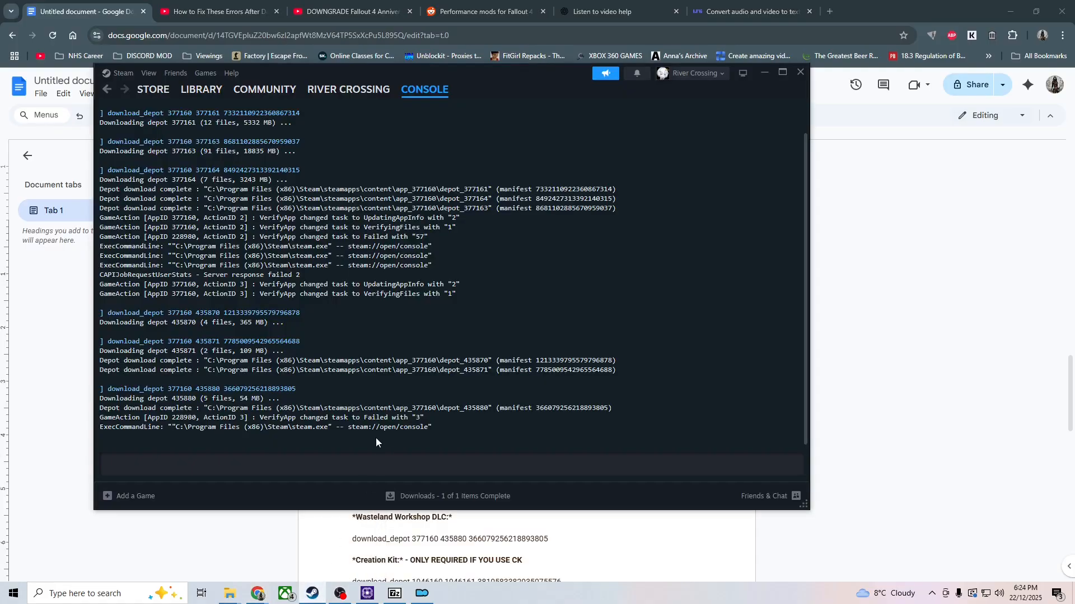
left_click(352, 463)
key("ctrl+v")
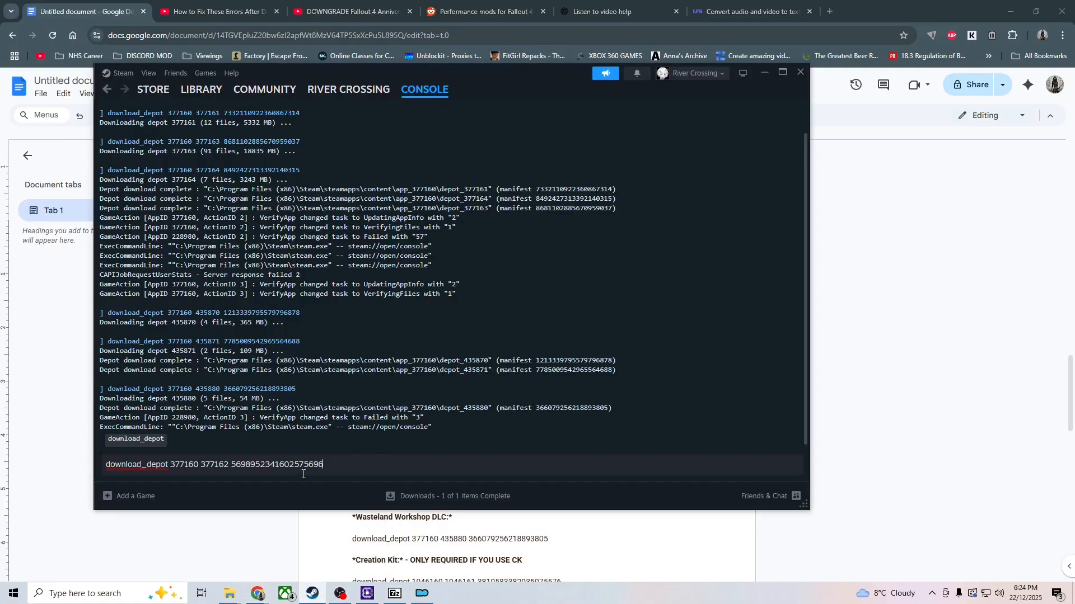
key("ctrl+a")
key("BackSpace")
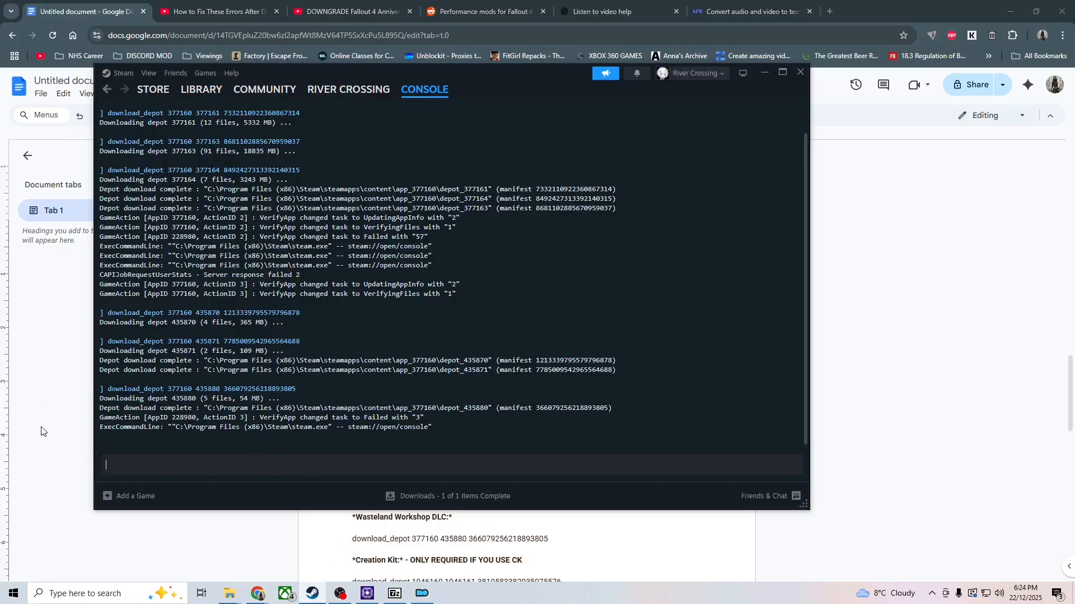
Return to the guide and read the remaining depot commands and the notes on preventing Steam updates
left_click(65, 501)
scroll(415, 392, "down", 2)
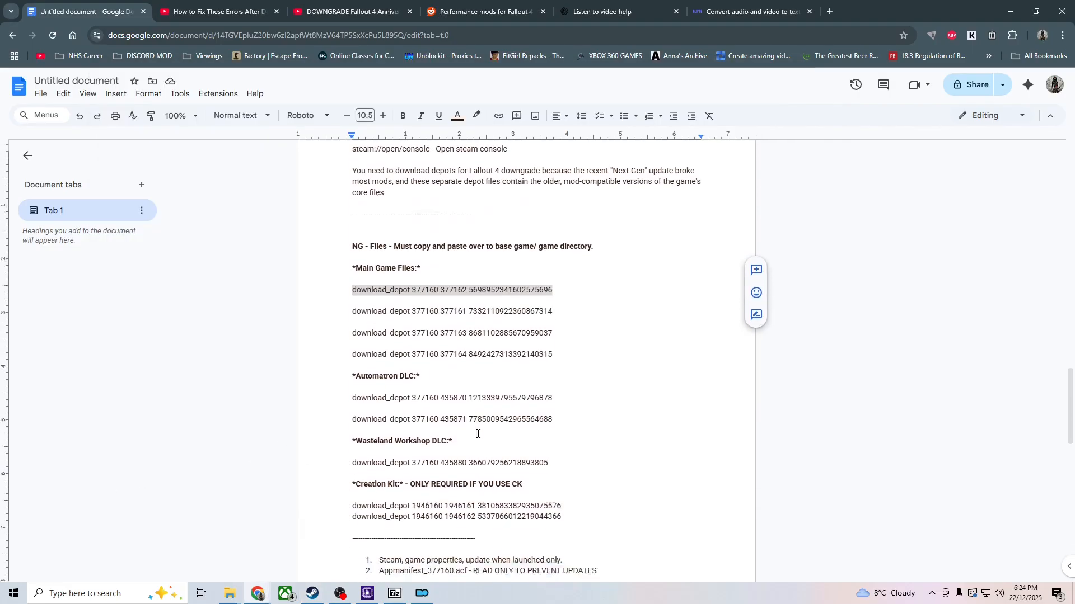
scroll(414, 392, "down", 1)
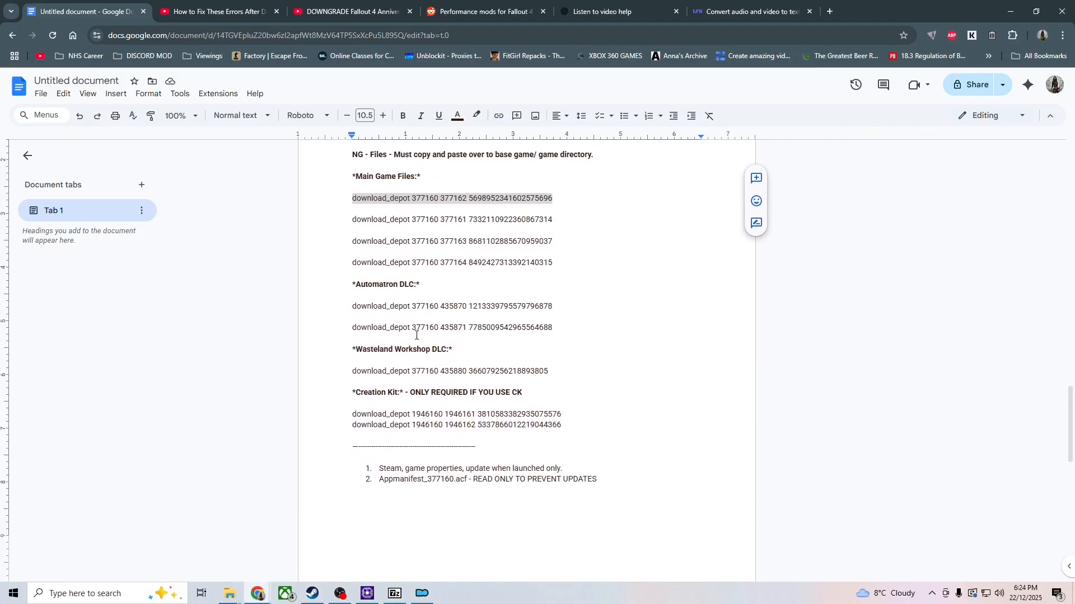
scroll(415, 339, "down", 1)
scroll(437, 365, "down", 1)
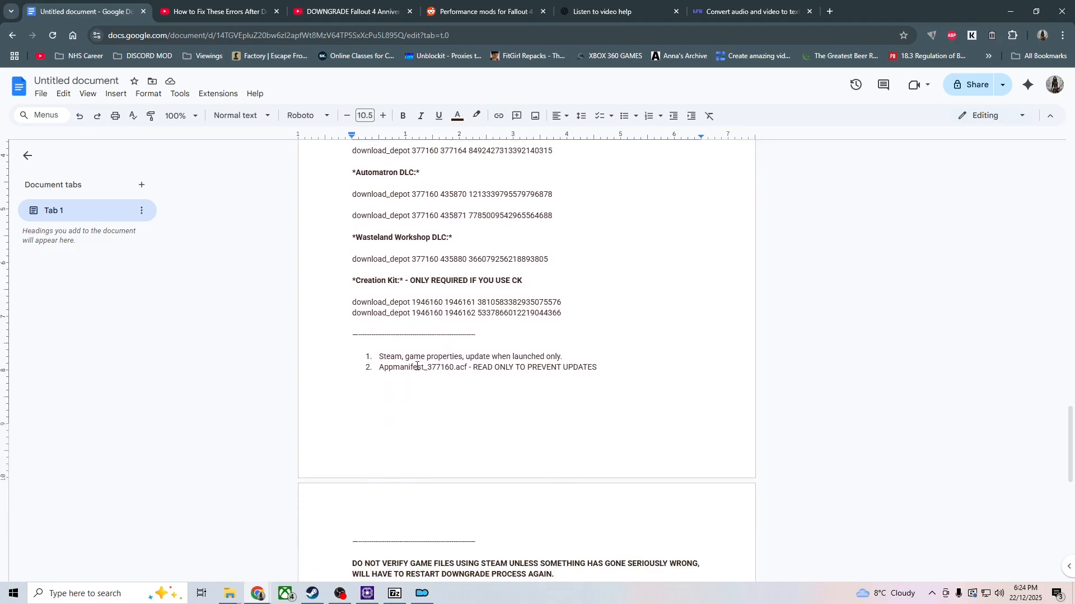
scroll(407, 374, "up", 20)
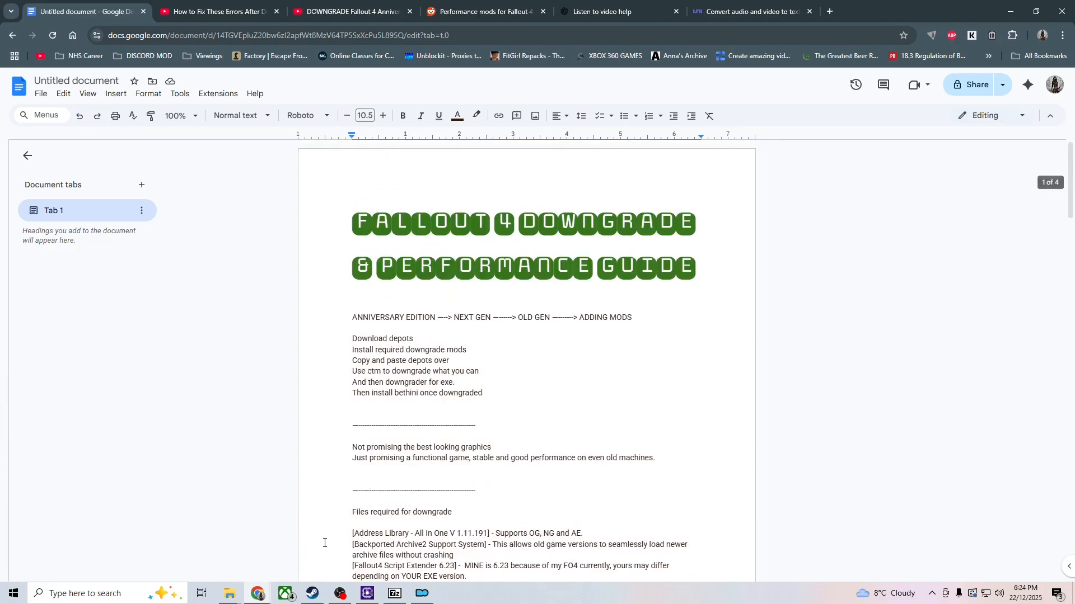
Bring up the FO4 Downgrade and Fallout 4 folders in File Explorer, and briefly view the Mod Organizer setup
mouse_move(229, 593)
left_click(345, 557)
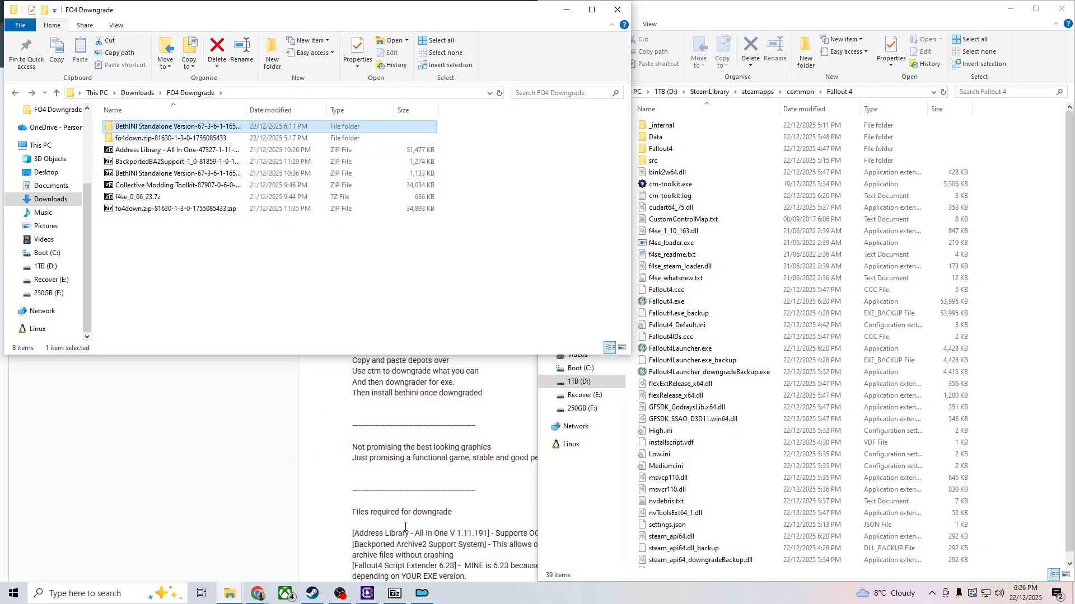
left_click(422, 594)
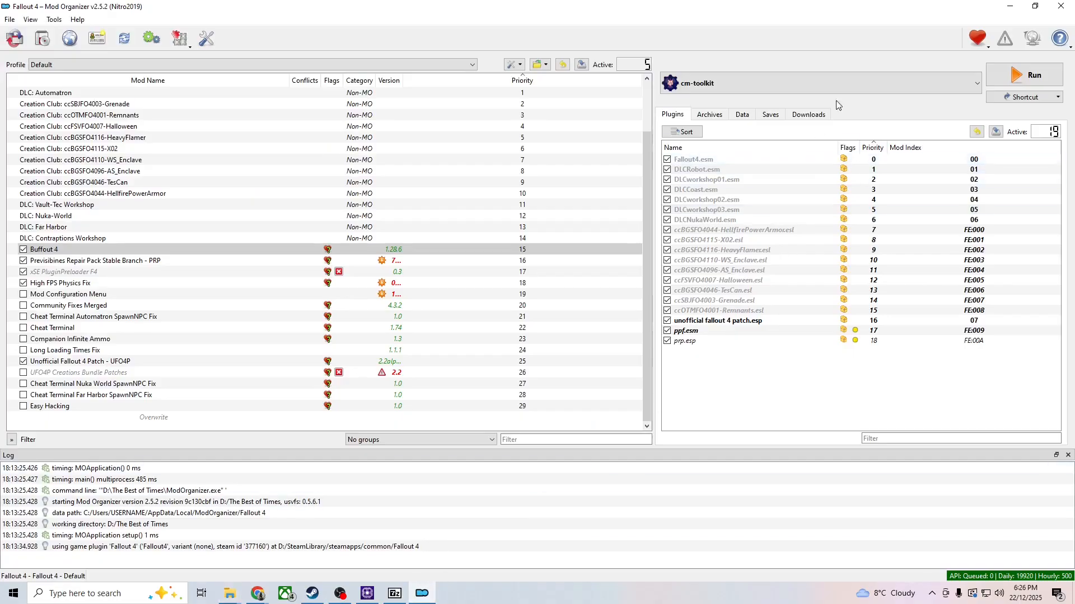
left_click(1011, 6)
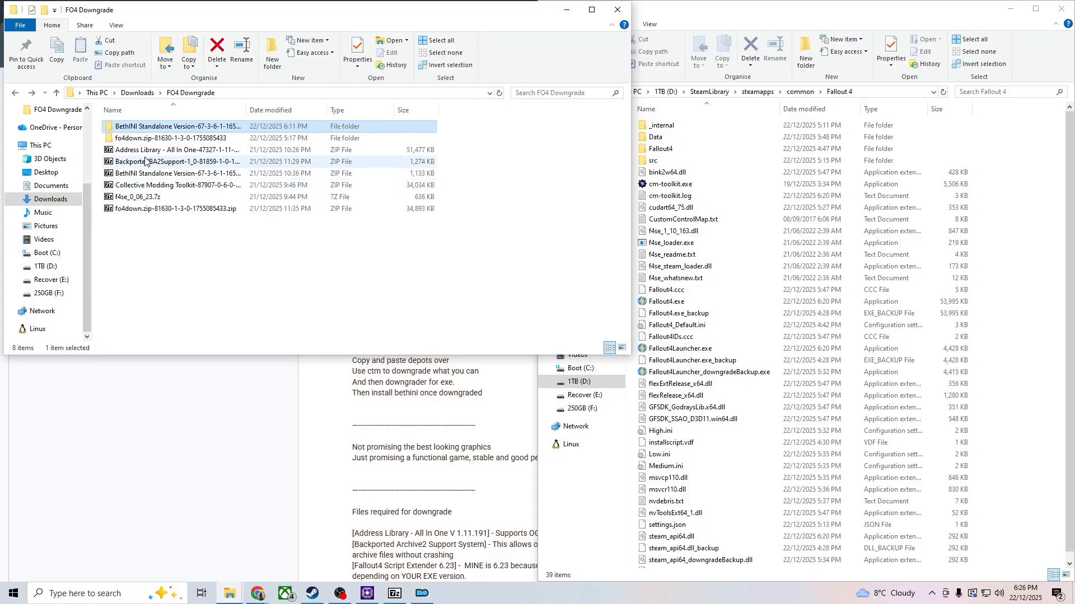
Open the Address Library archive and indicate its F4SE folder as belonging in the Fallout 4 Data folder
double_click(162, 150)
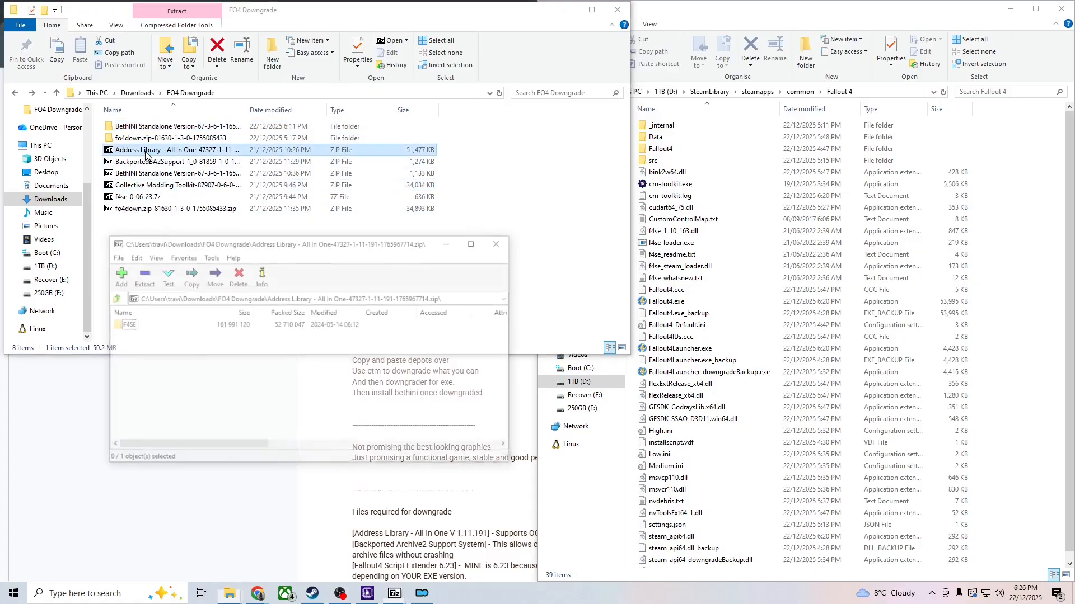
left_click(126, 324)
left_click(127, 324)
key("Escape")
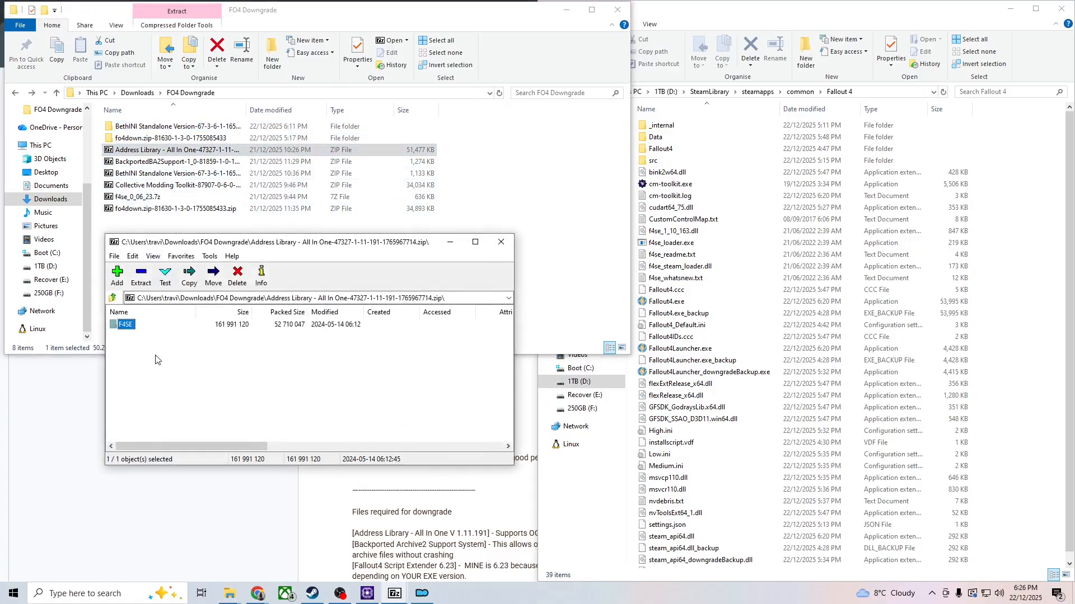
left_click_drag(121, 326, 665, 145)
left_click(501, 242)
Open the BackportedBA2Support archive, select its Data folder as the content for the game directory, and close the archive
double_click(199, 165)
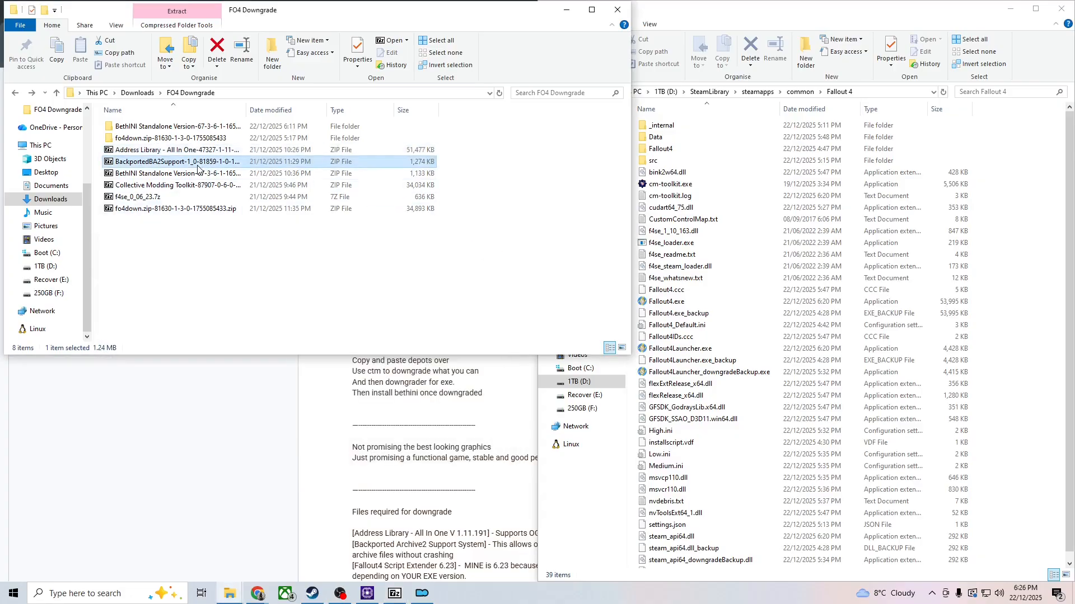
left_click(502, 241)
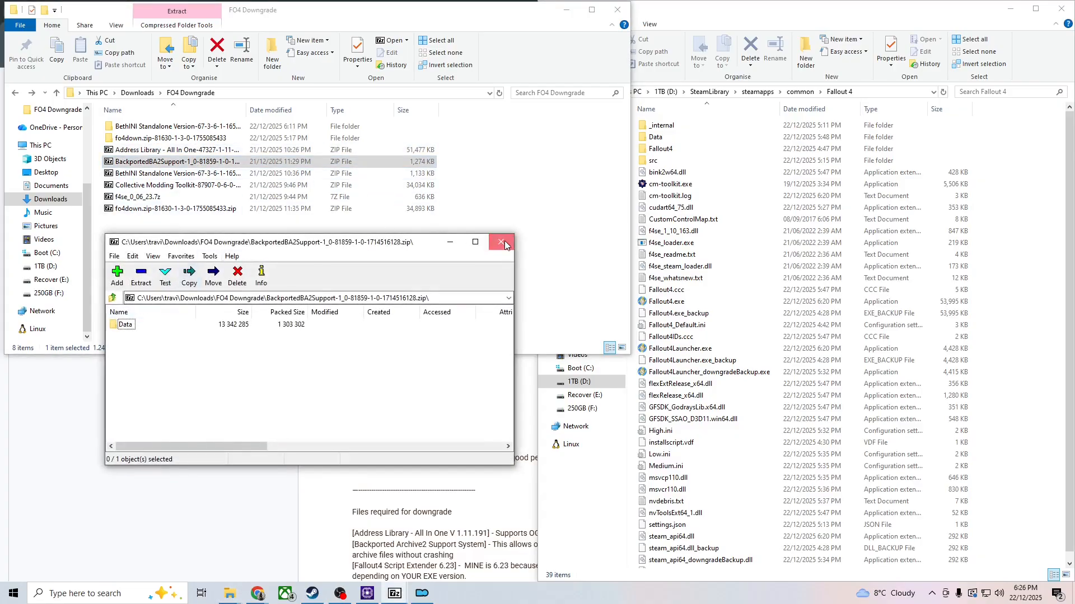
left_click(159, 460)
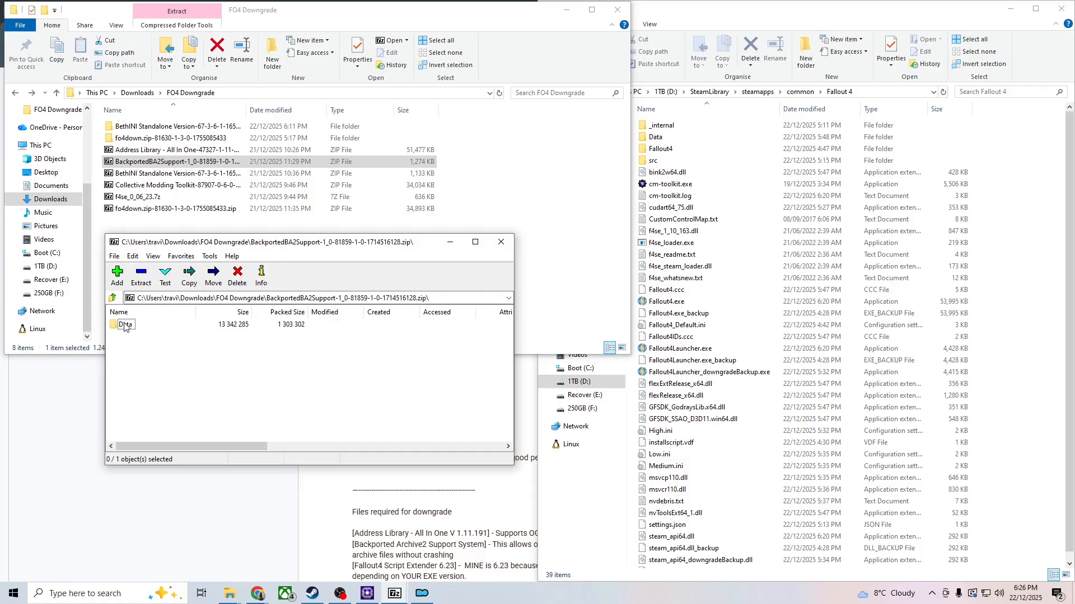
left_click_drag(126, 325, 145, 336)
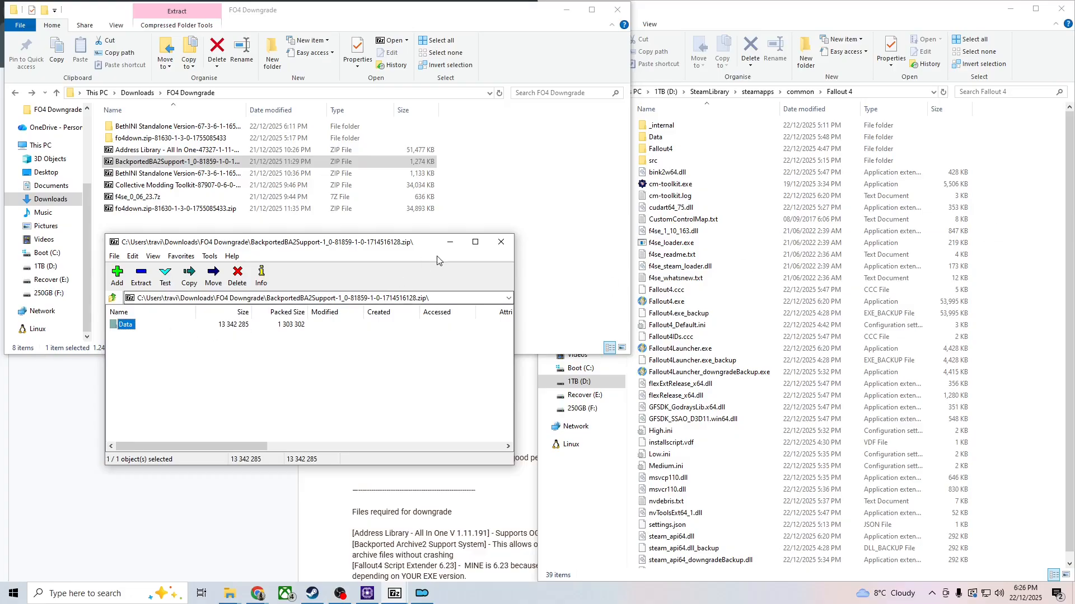
left_click(501, 242)
Open the Tools\CM-Toolkit folder in the Collective Modding Toolkit archive, select _internal and cm-toolkit.exe, and close the archive
double_click(157, 187)
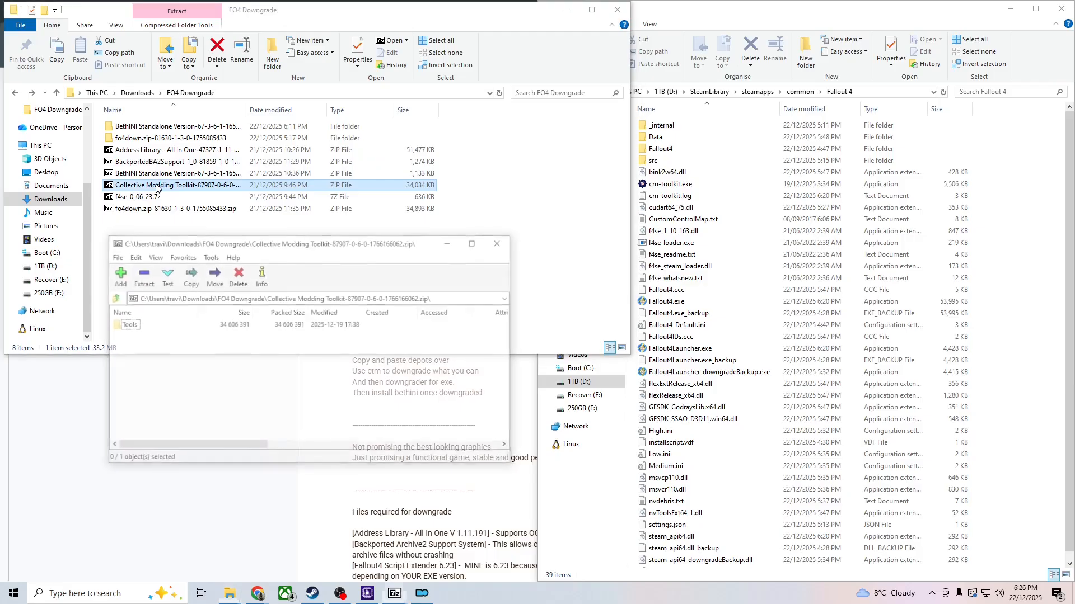
double_click(125, 326)
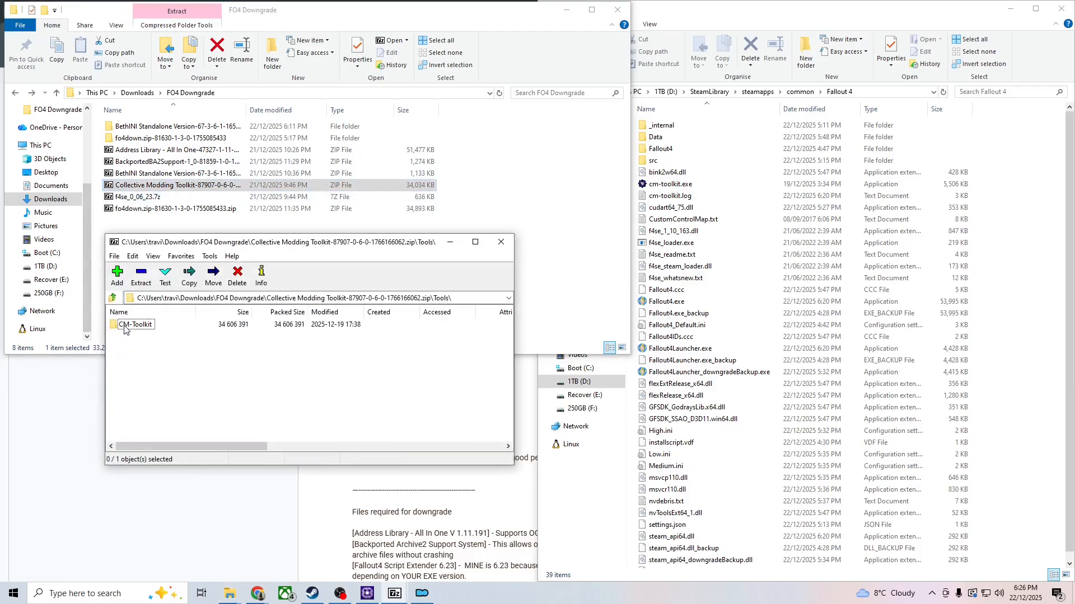
double_click(125, 326)
mouse_move(121, 325)
left_mouse_down()
mouse_move(127, 353)
mouse_move(121, 324)
left_mouse_up()
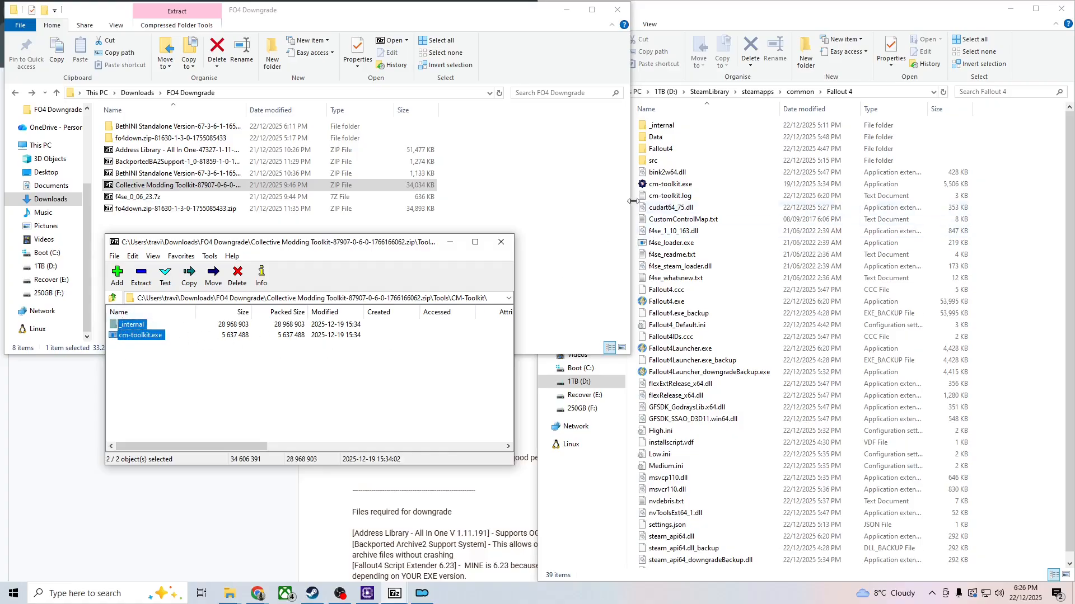
left_click(501, 242)
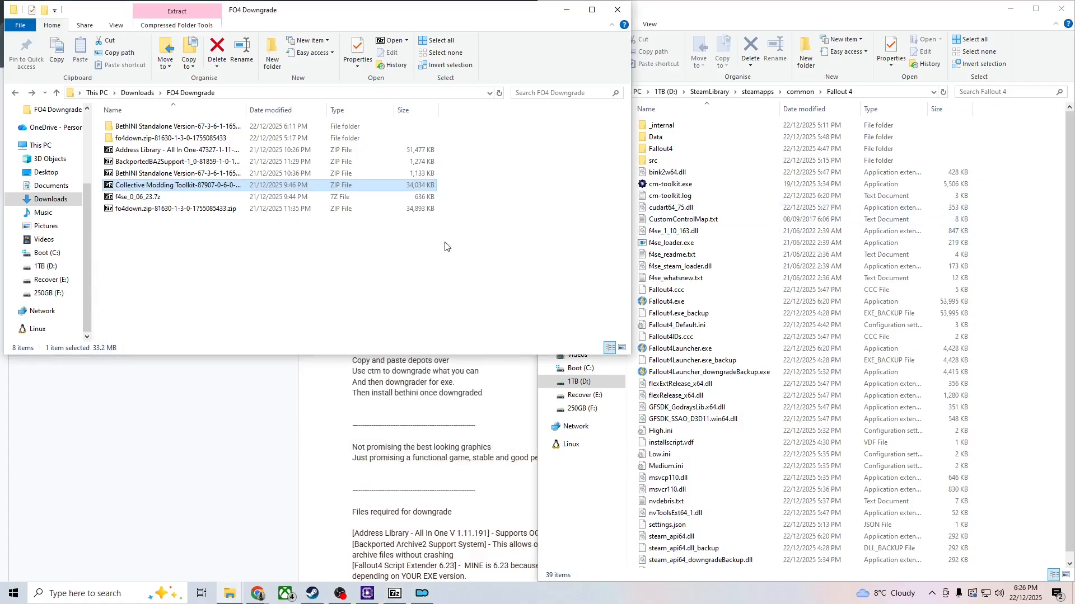
Open the f4se_0_06_23 archive, select all files in its inner folder as the content for the game directory, and close the archive
double_click(163, 202)
left_click(132, 325)
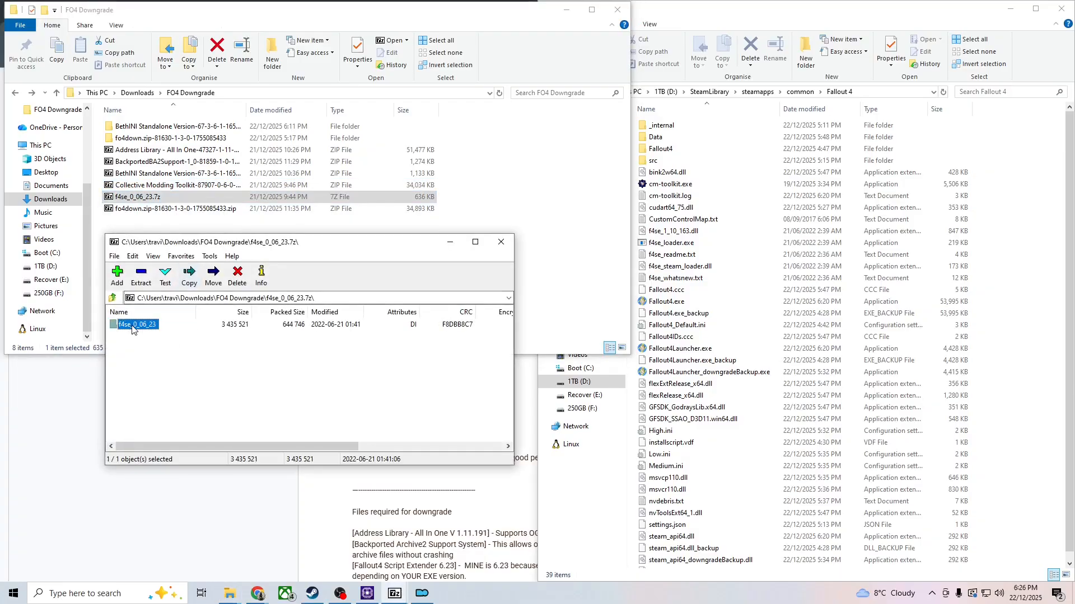
double_click(132, 329)
left_click_drag(133, 420, 125, 326)
left_click_drag(123, 379, 177, 394)
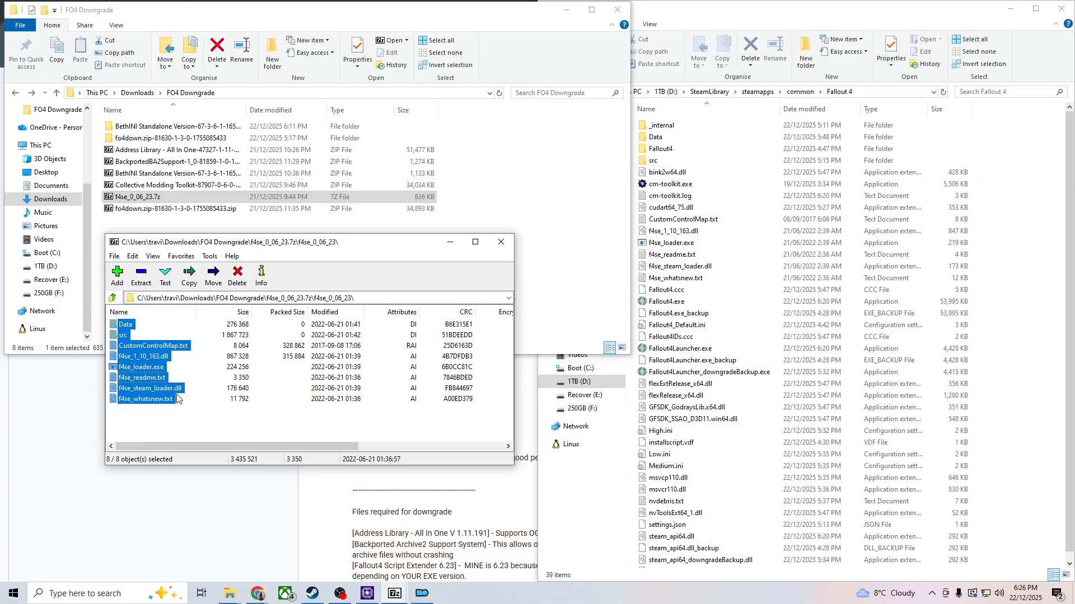
left_click(162, 416)
left_click(496, 247)
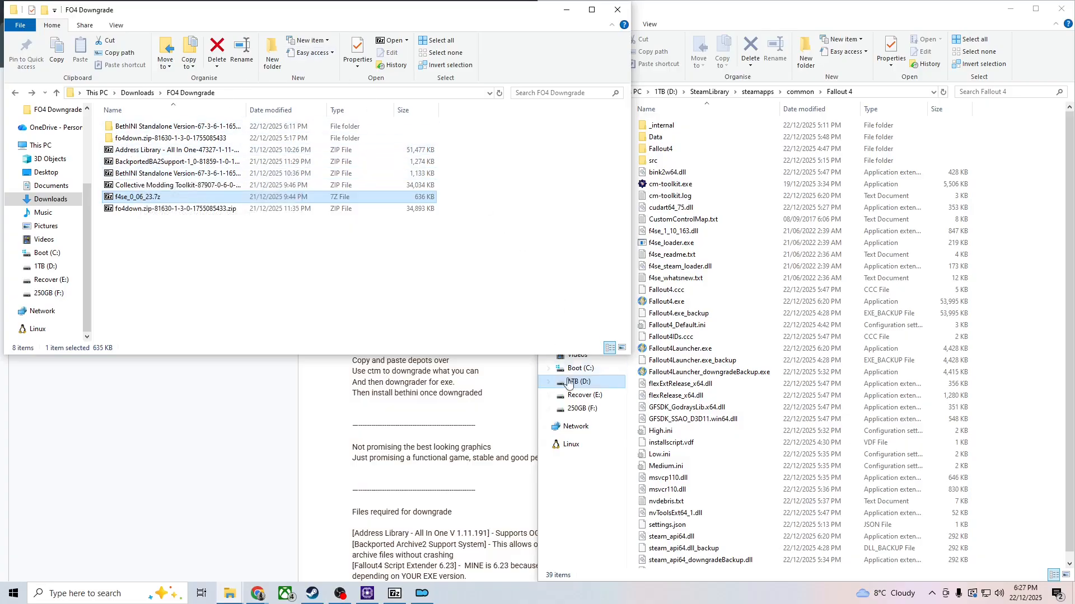
Switch to Mod Organizer and review the cm-toolkit entry in Modify Executables, including the file browser used for adding an executable
left_click(429, 595)
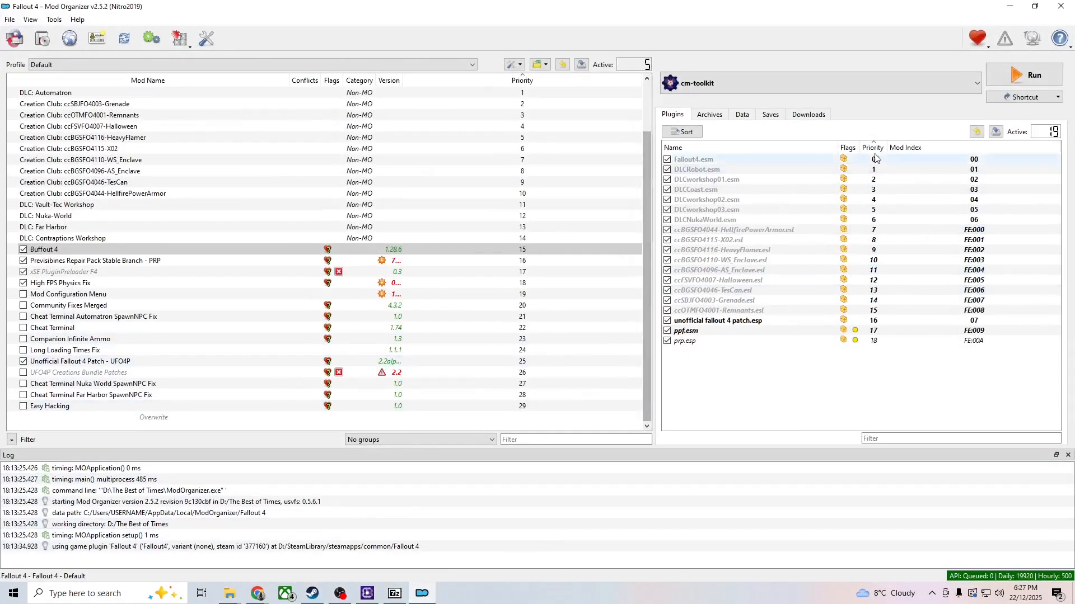
left_click(941, 84)
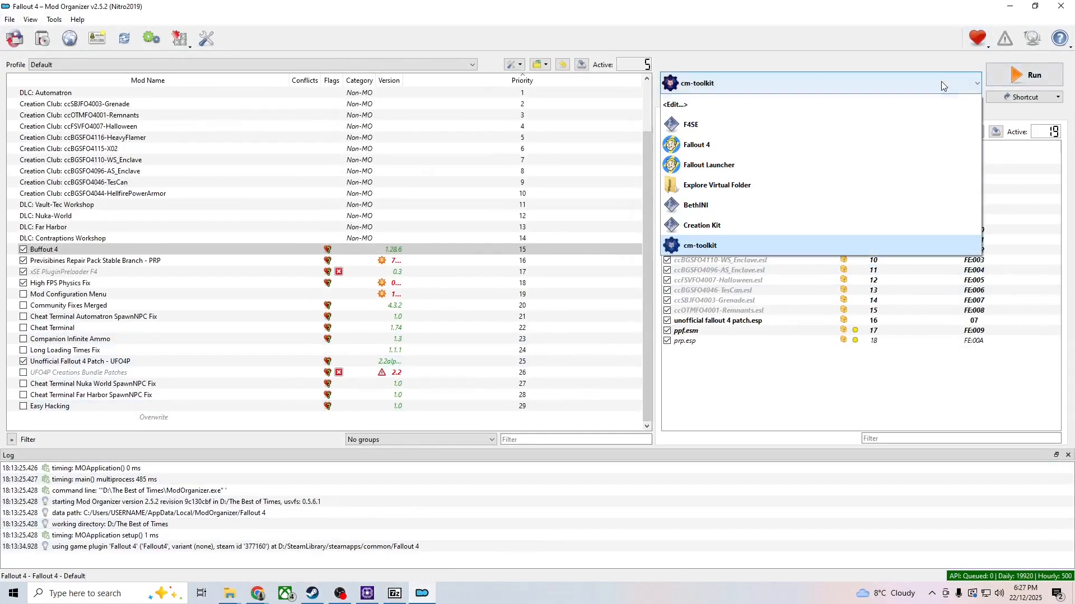
left_click(801, 104)
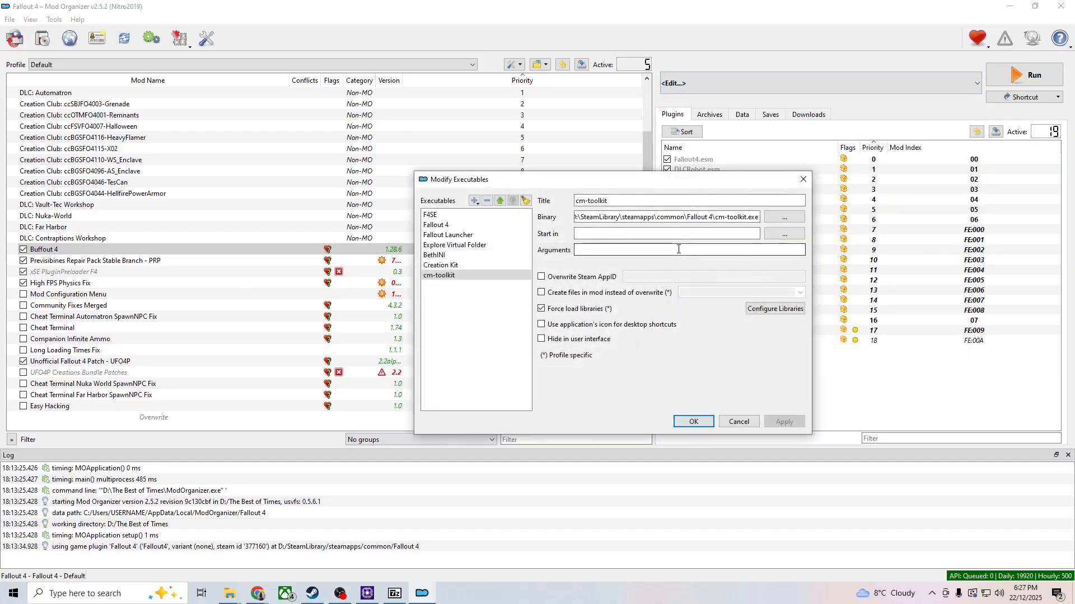
left_click(474, 201)
left_click(500, 214)
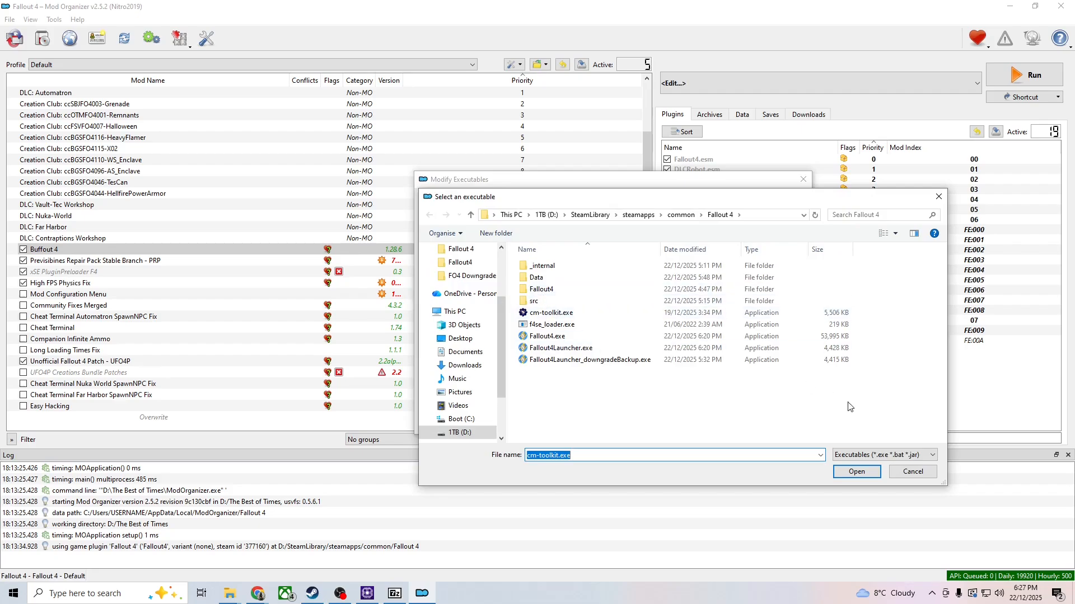
left_click(899, 470)
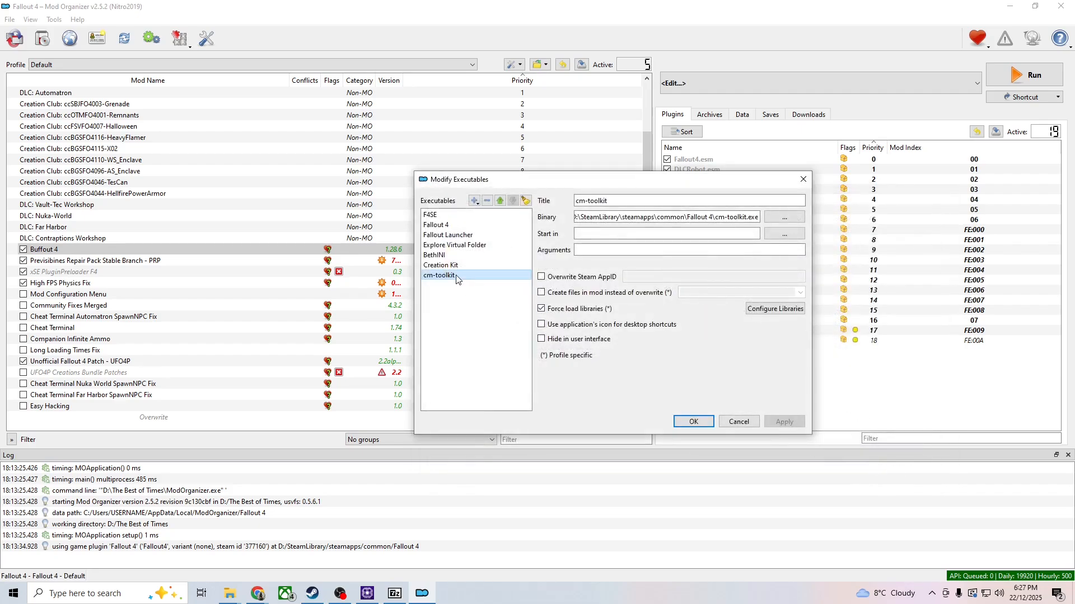
left_click(694, 421)
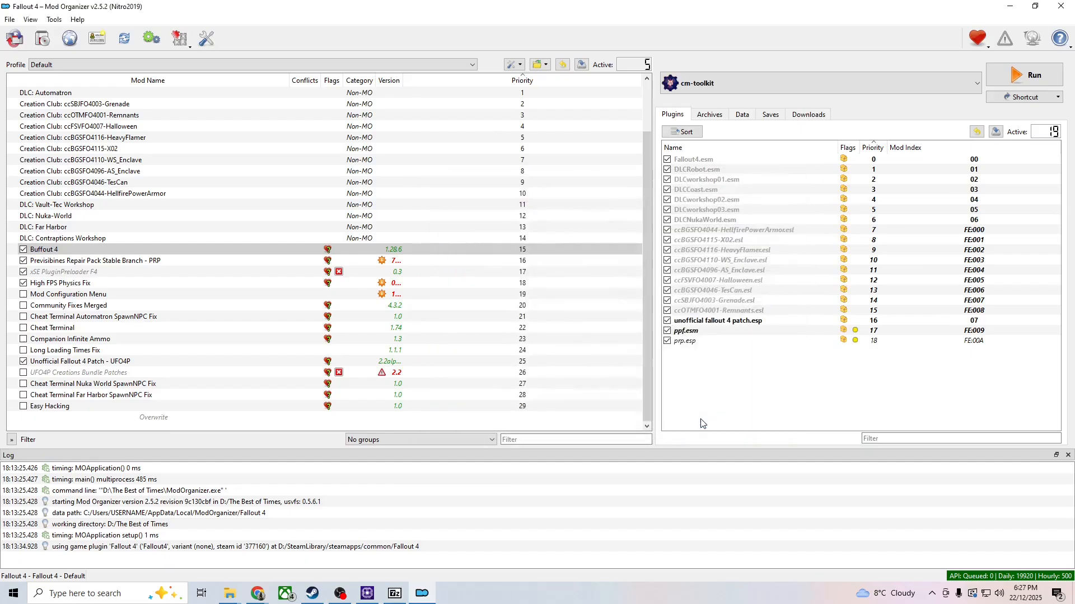
Run cm-toolkit from Mod Organizer and check the F4SE DLLs for version support
left_click(707, 83)
left_click(693, 246)
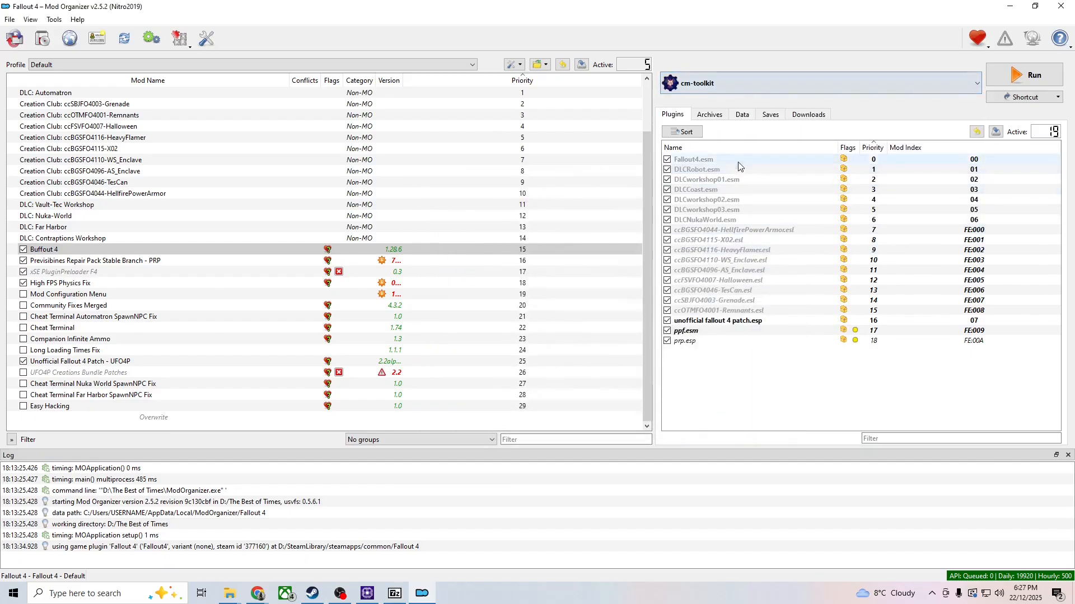
left_click(1010, 75)
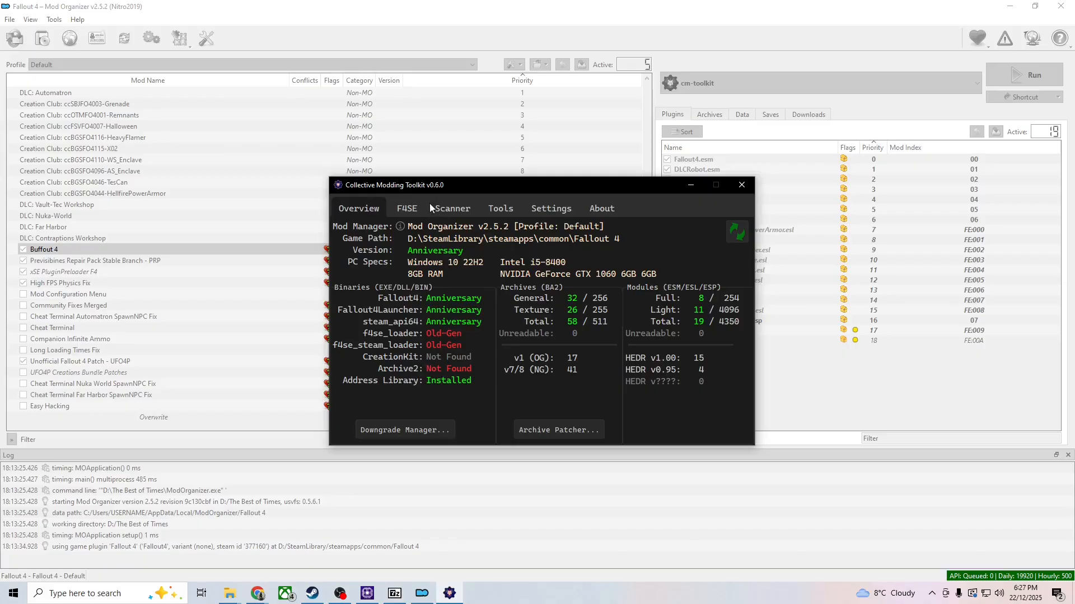
left_click(412, 206)
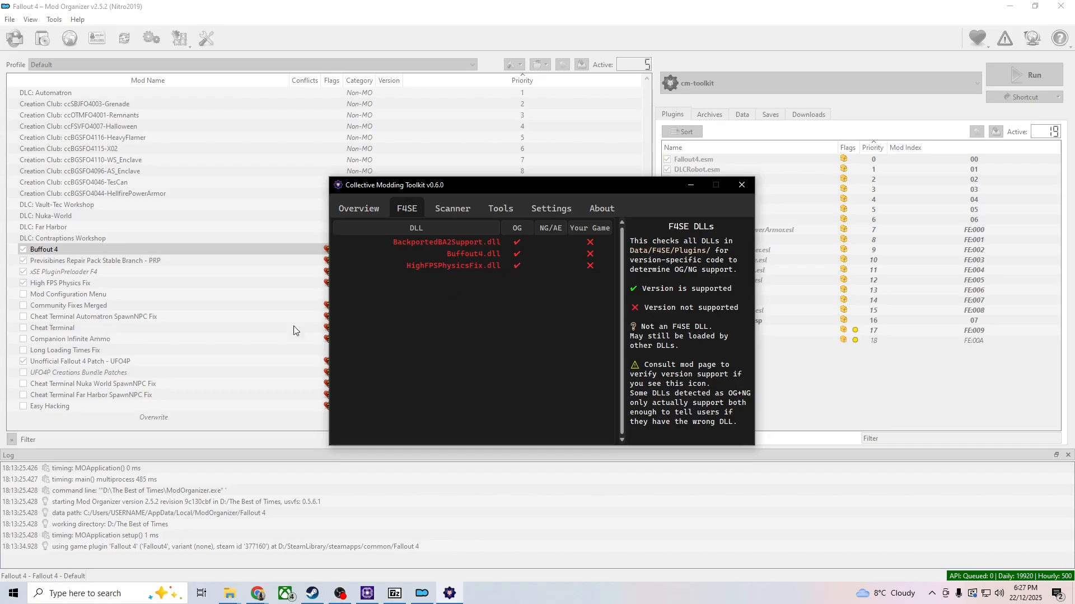
Unlock Mod Organizer and disable Buffout 4, Previsibines Repair Pack, xSE PluginPreloader F4, High FPS Physics Fix and Unofficial Fallout 4 Patch
left_click(15, 262)
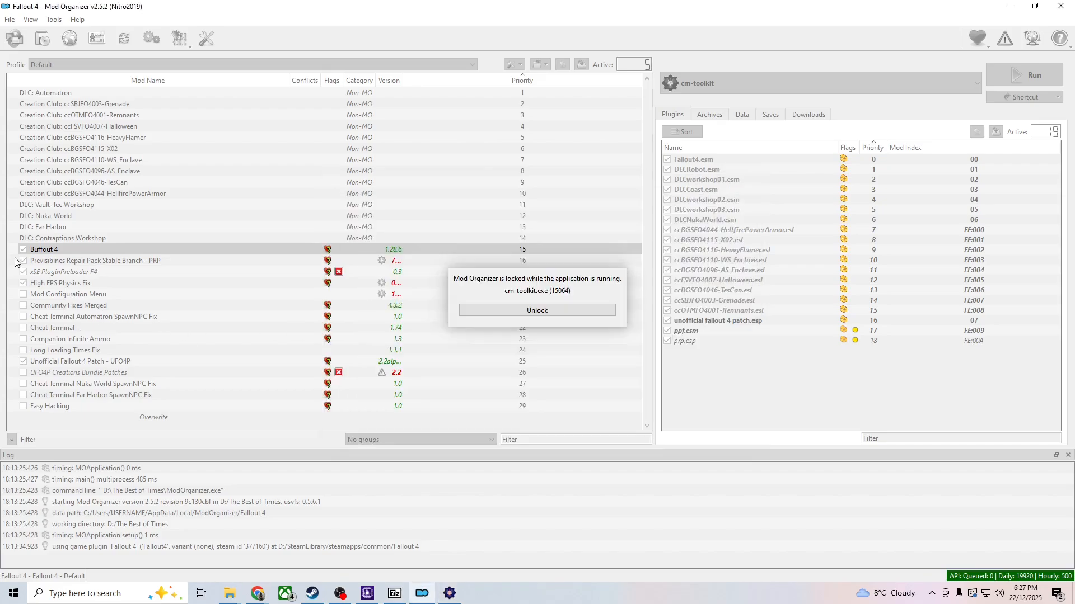
left_click(466, 312)
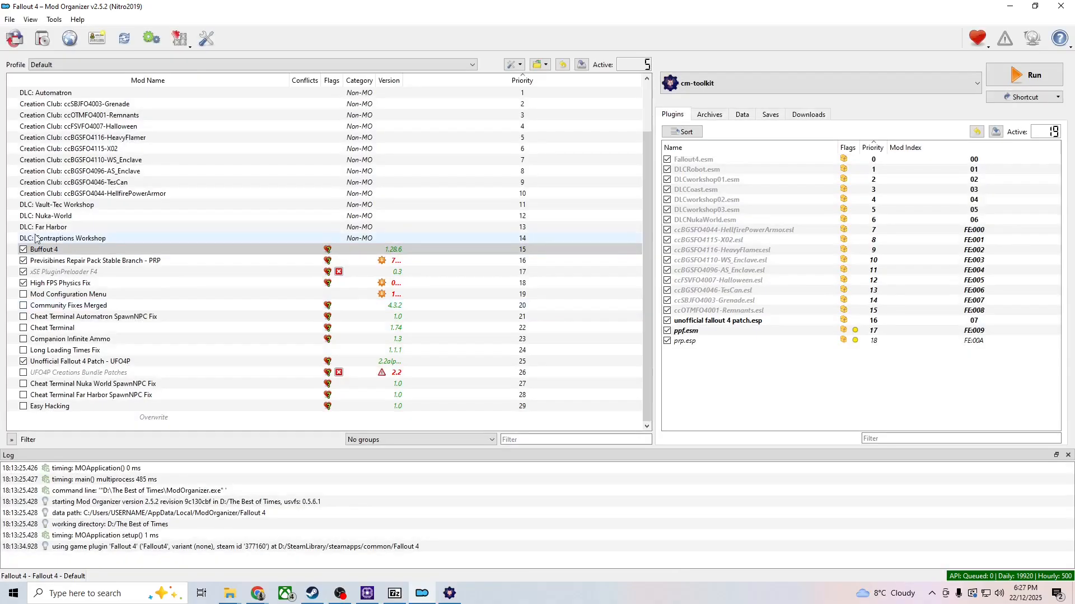
left_click(22, 250)
left_click(23, 260)
left_click(23, 272)
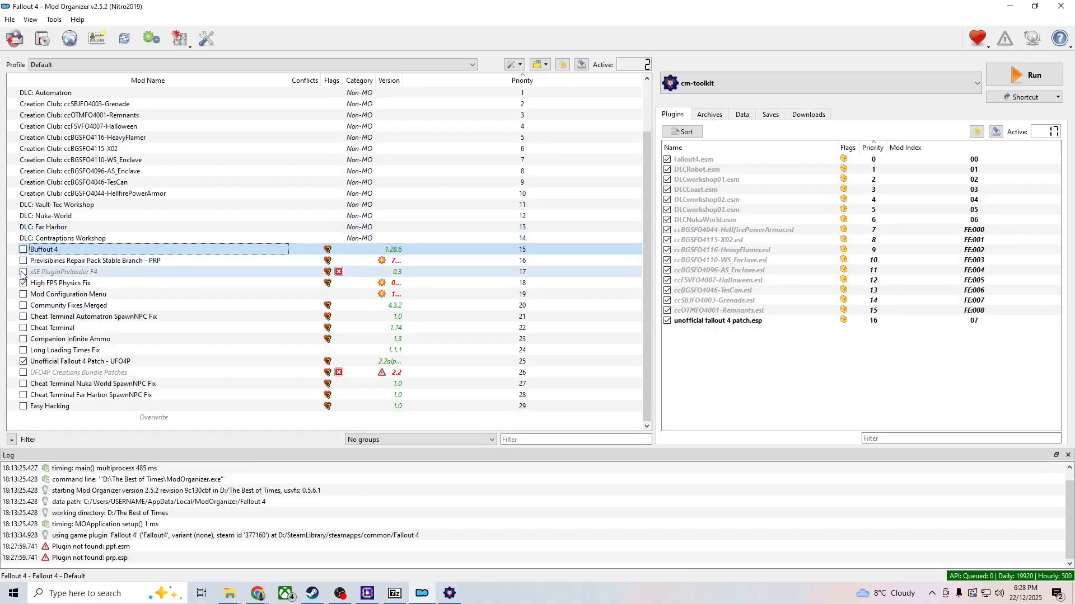
left_click(23, 283)
left_click(23, 362)
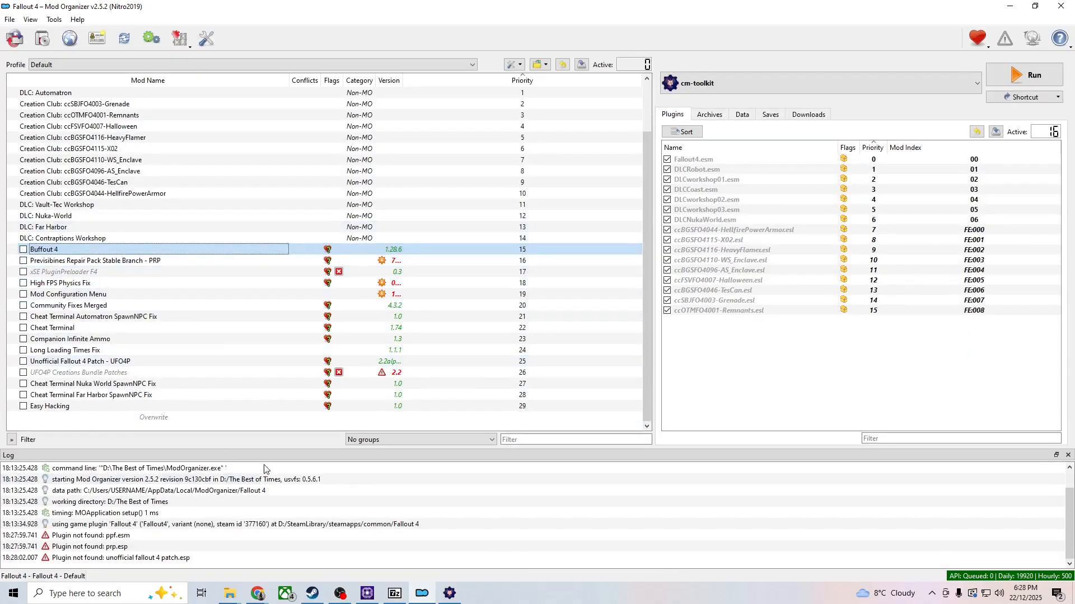
Refresh the overview in the Collective Modding Toolkit and recheck its list of F4SE DLLs
left_click(446, 593)
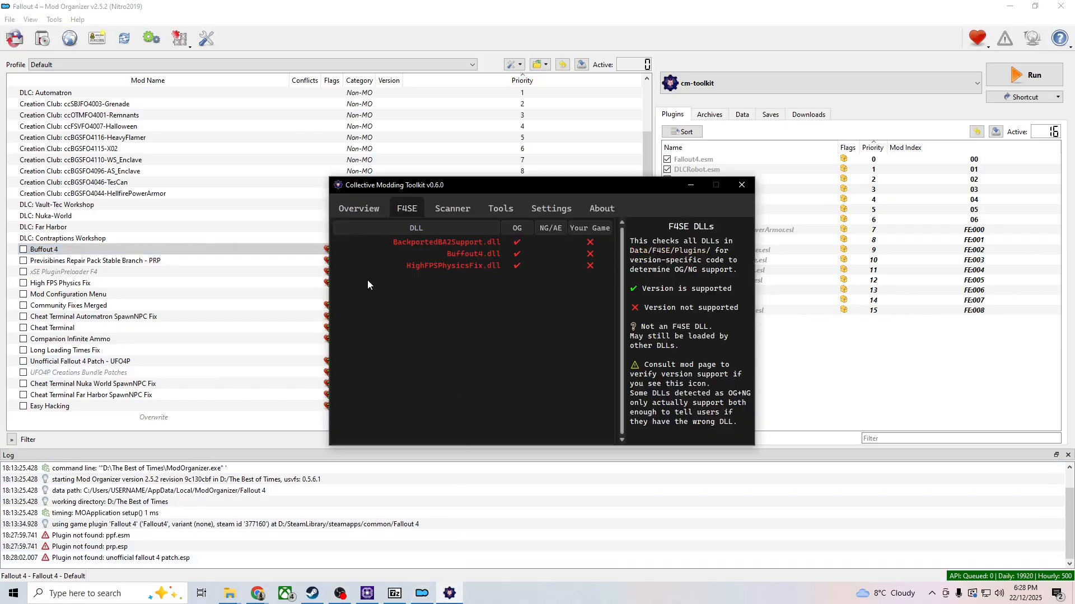
left_click(359, 208)
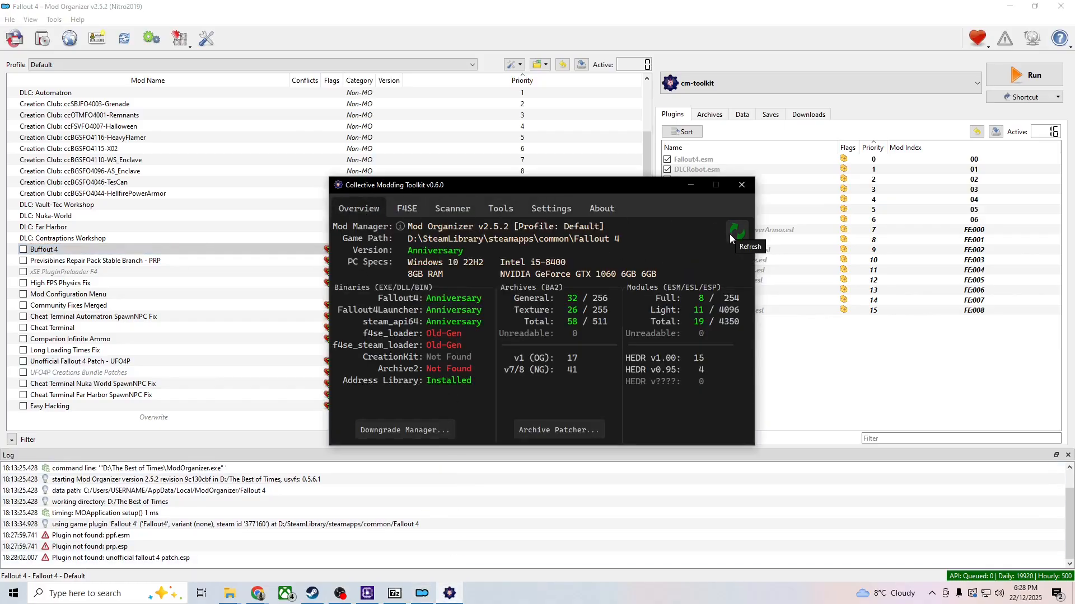
left_click(729, 234)
left_click(415, 208)
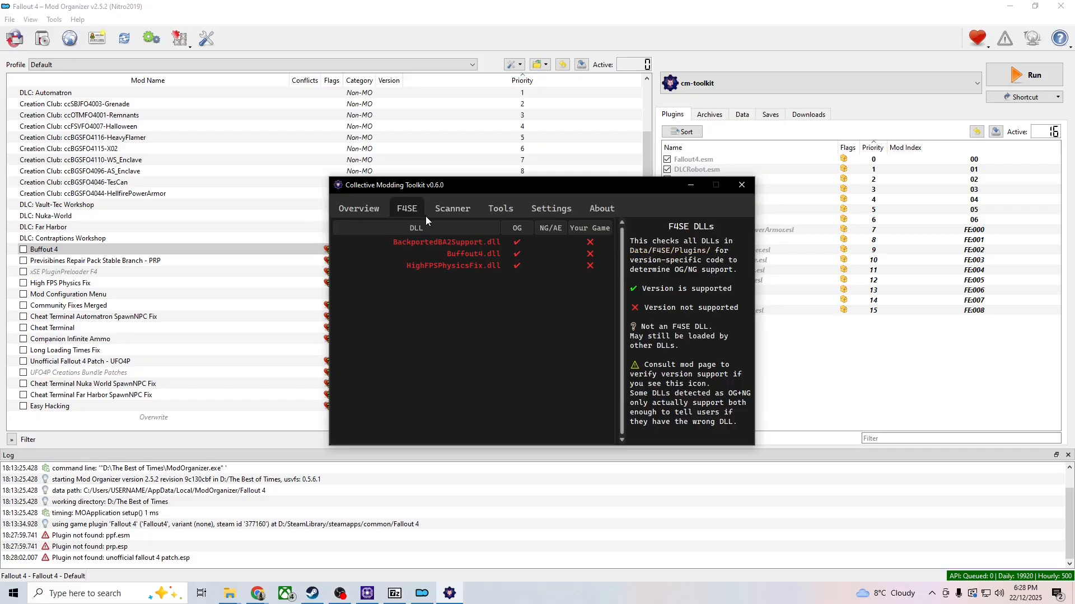
Close and relaunch cm-toolkit, check the F4SE DLLs again, and return to the game version overview
left_click(742, 185)
left_click(1003, 83)
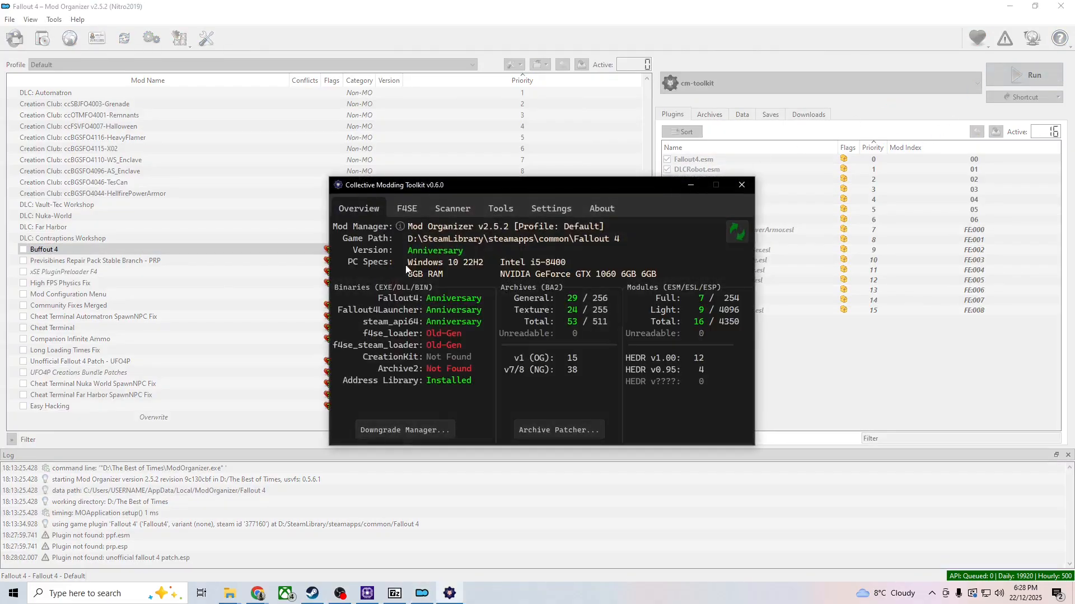
left_click(415, 210)
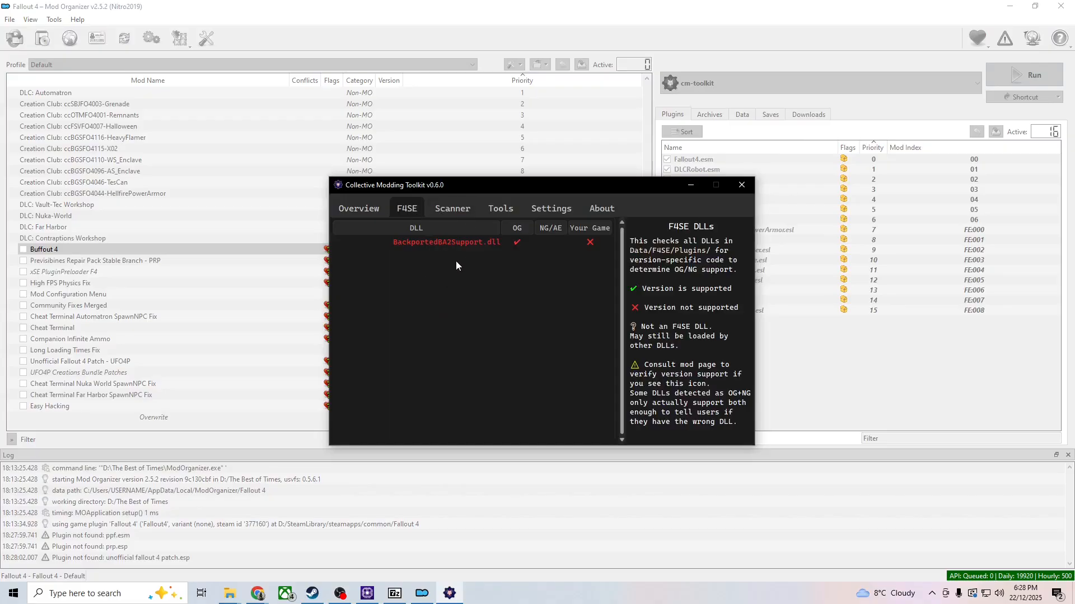
left_click(384, 210)
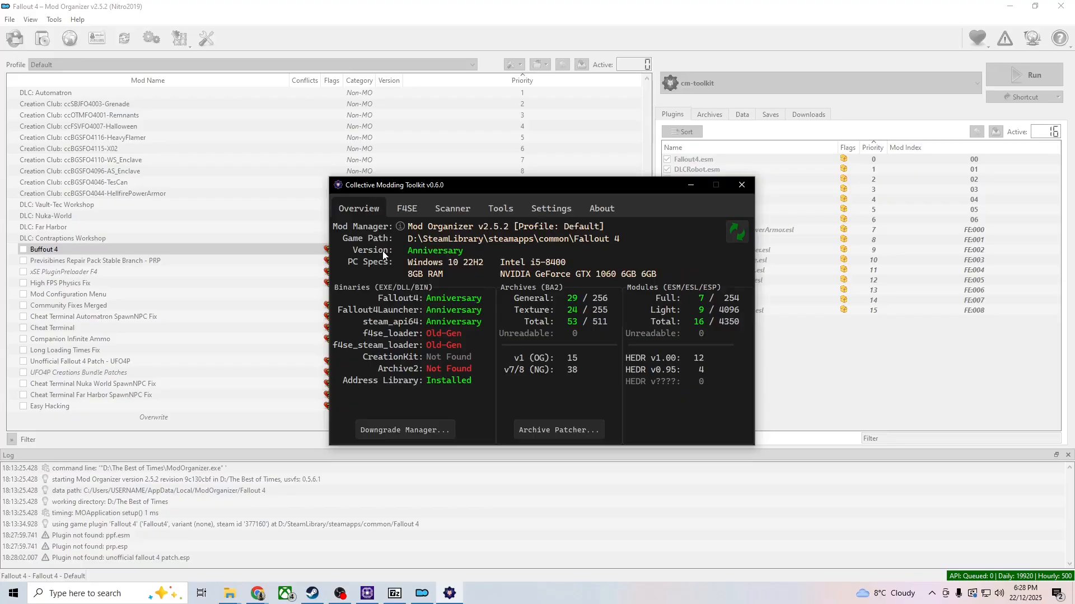
Open the Downgrade Manager, choose Old-Gen as the desired version, and close it without patching
left_click(398, 430)
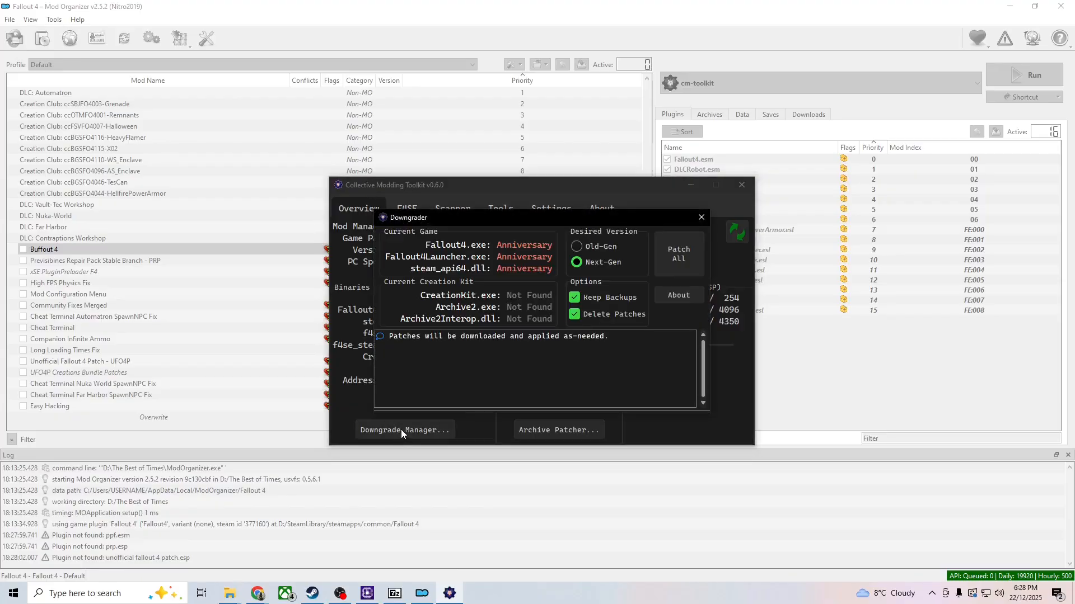
left_click(585, 247)
left_click(701, 217)
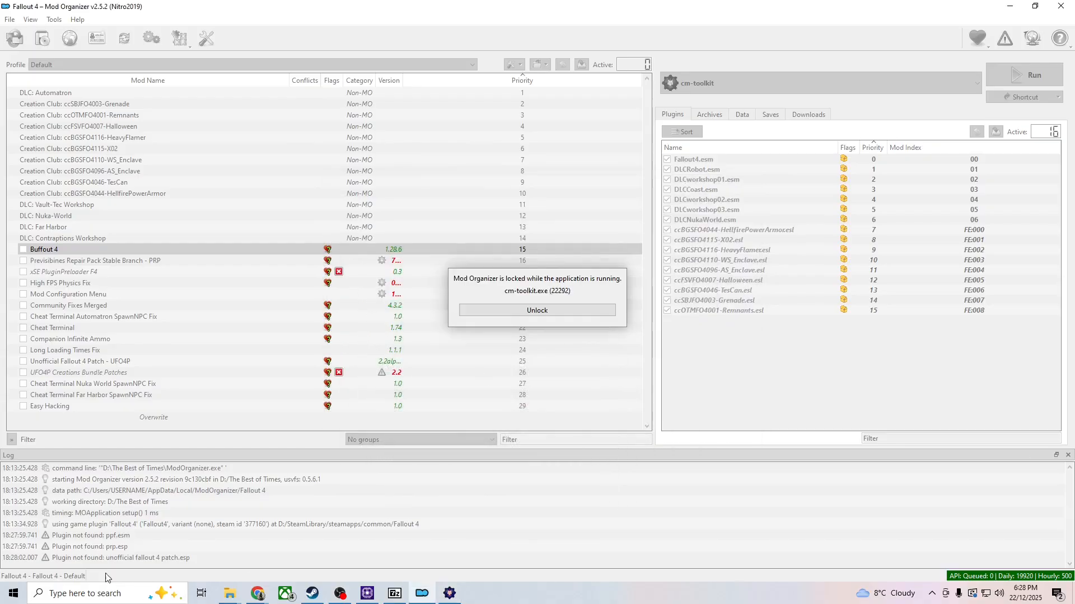
Unlock Mod Organizer and bring up the app_377160 depot folder in File Explorer
left_click(475, 309)
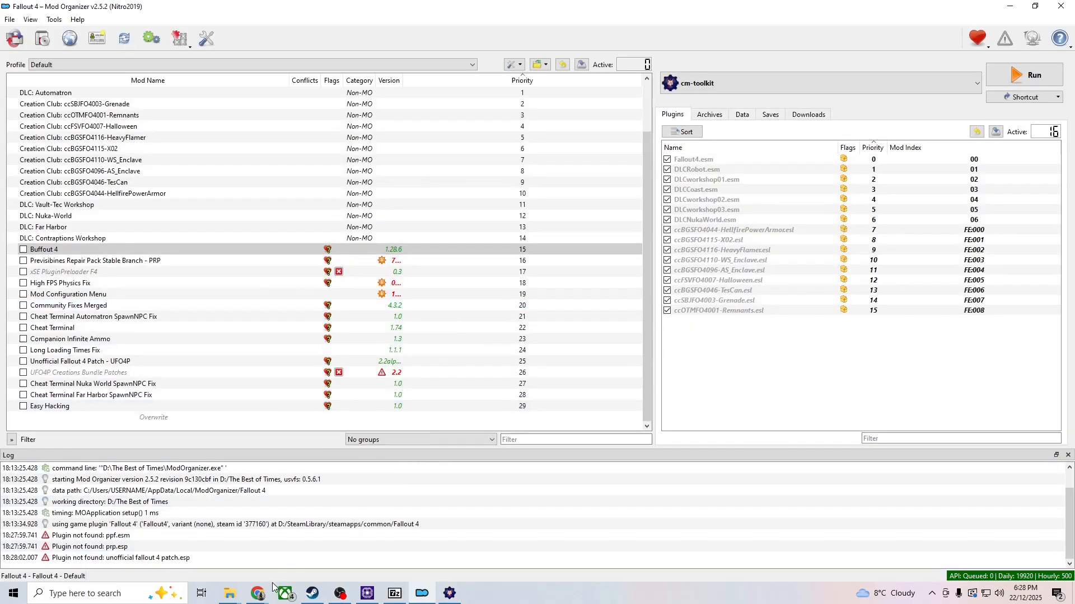
left_click(229, 593)
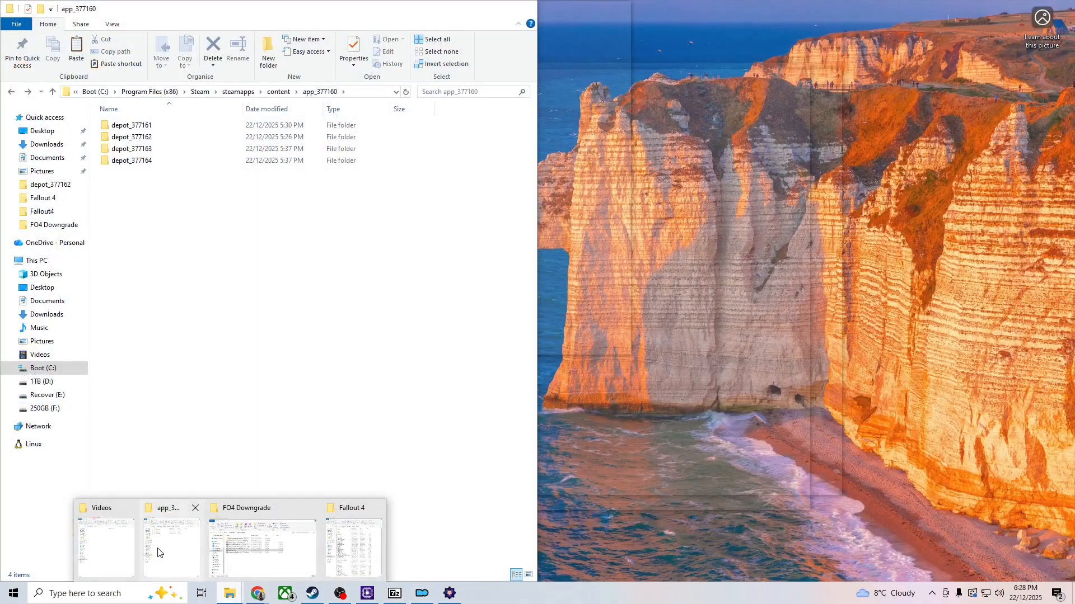
left_click(170, 548)
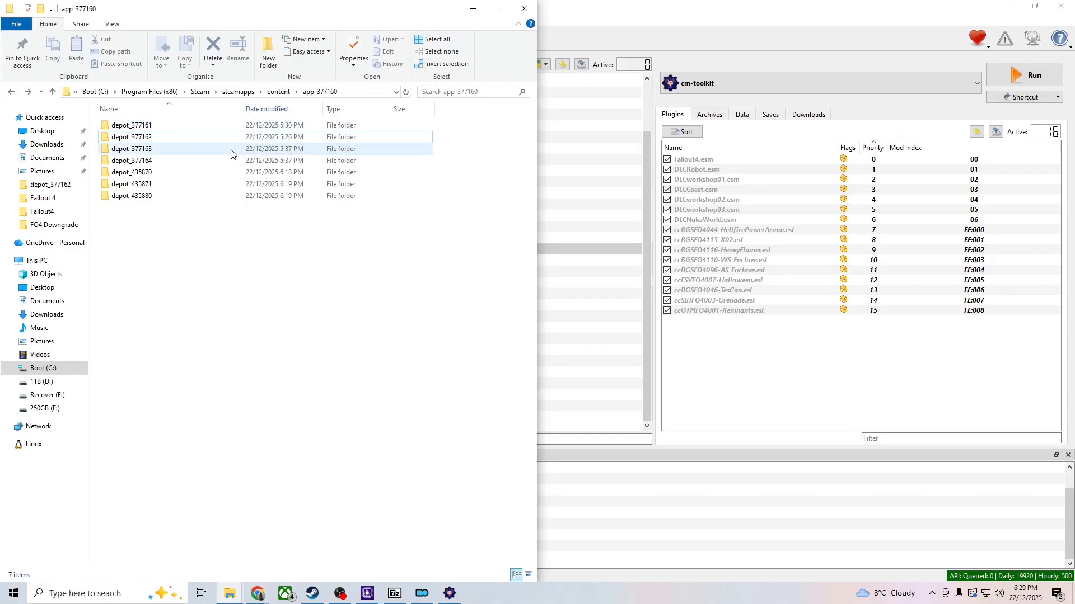
Copy the Data folder and installscript.vdf from depot_377161 into the Fallout 4 folder, replacing the existing files
double_click(150, 127)
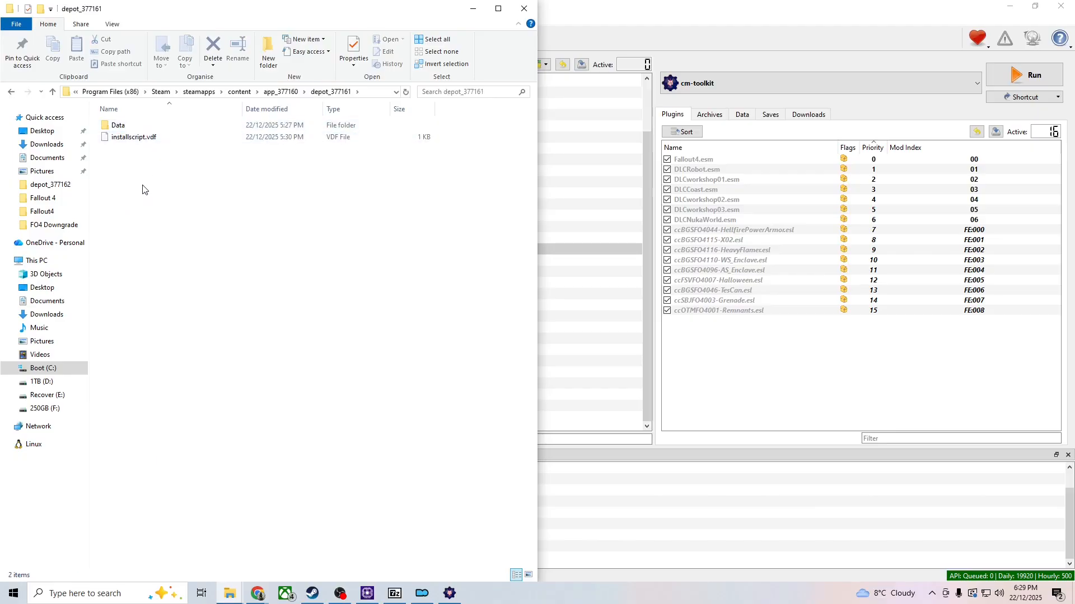
mouse_move(224, 592)
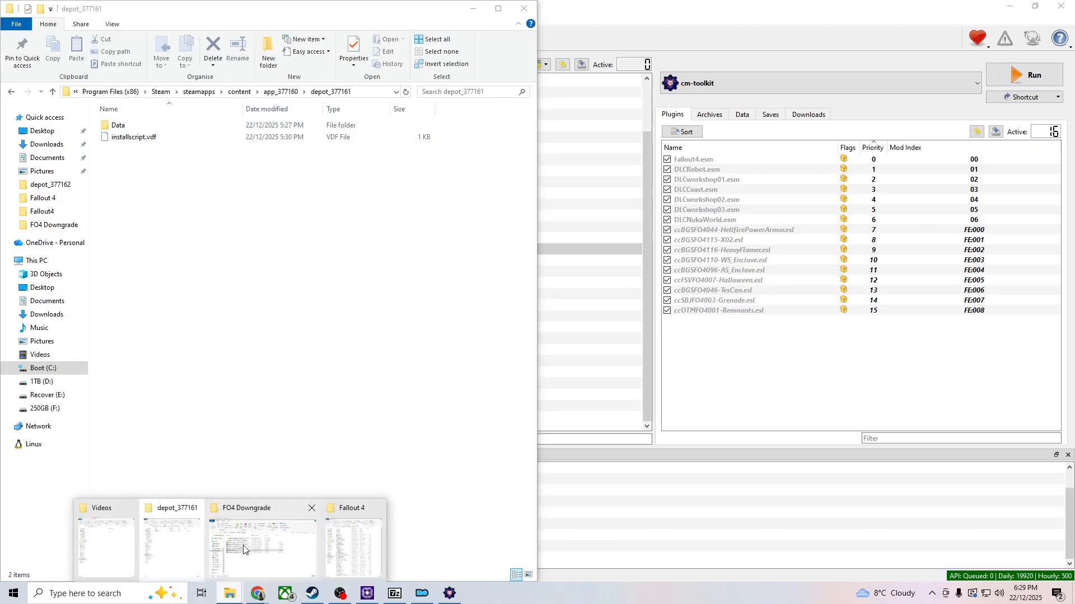
left_click(348, 539)
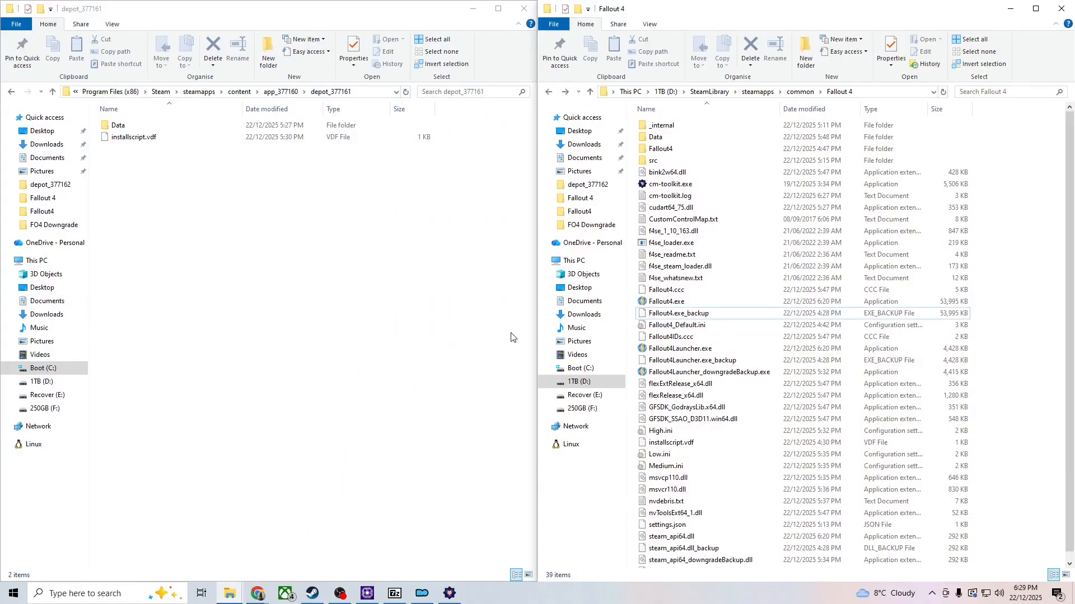
left_click_drag(175, 177, 708, 290)
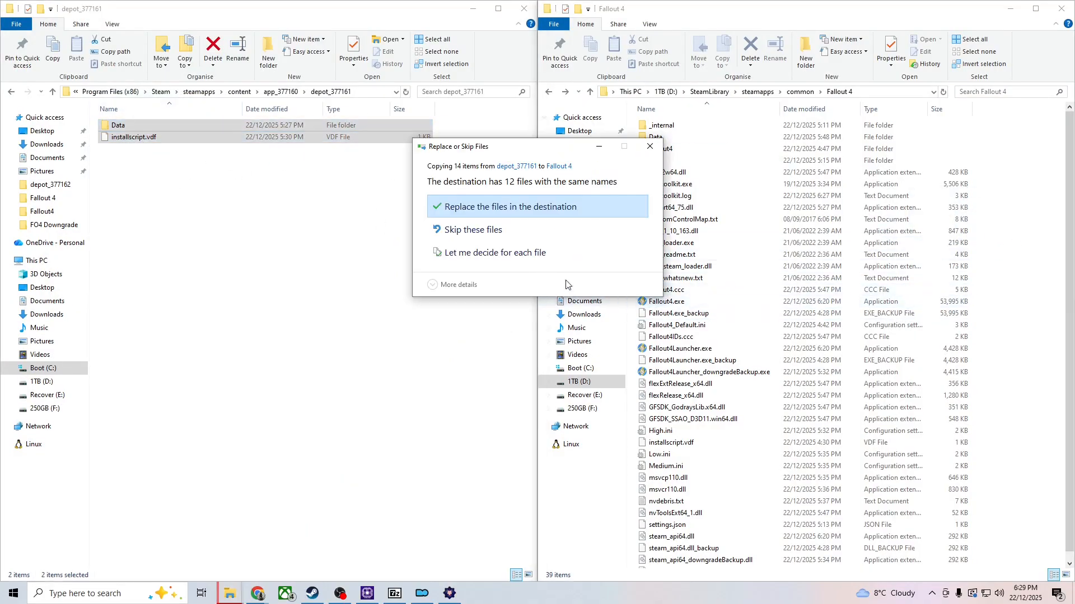
left_click(481, 204)
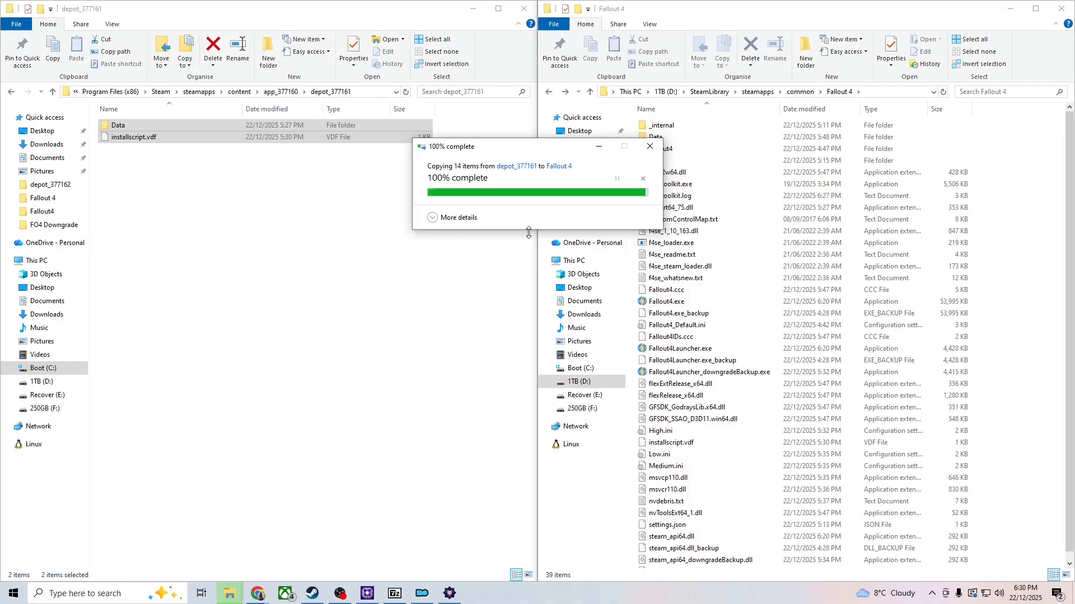
Copy Fallout4.exe from depot_377162 into the Fallout 4 folder, replacing the existing file
key("BackSpace")
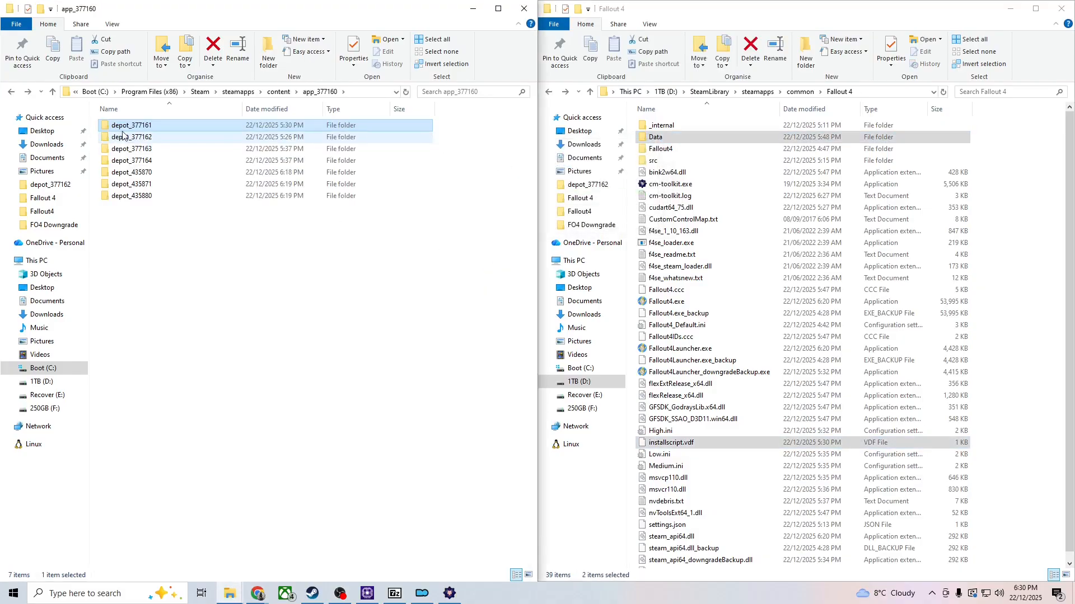
double_click(128, 137)
left_click_drag(142, 127, 1015, 241)
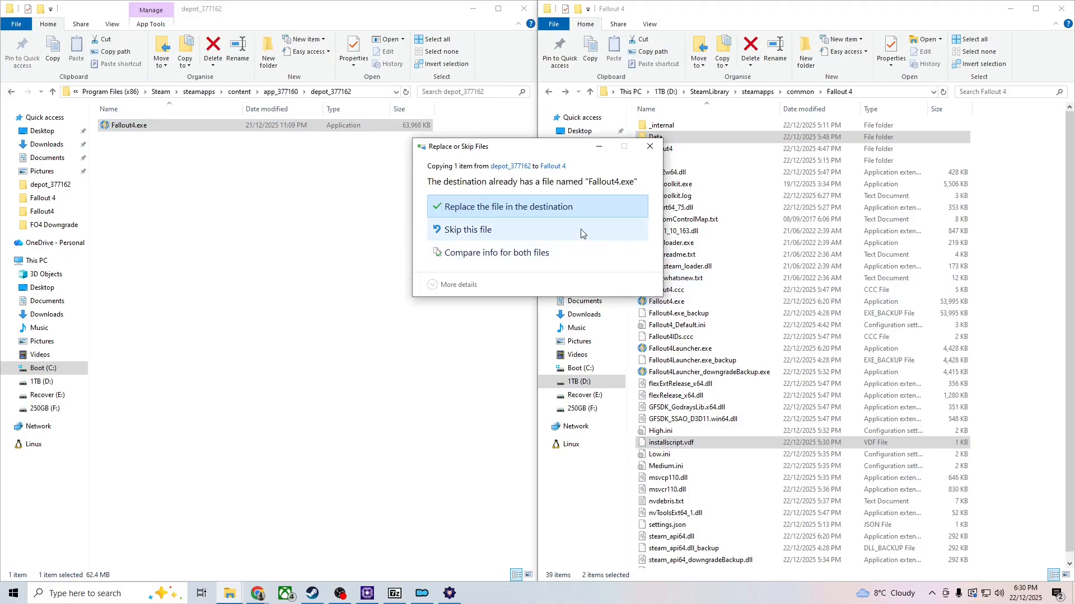
left_click(534, 207)
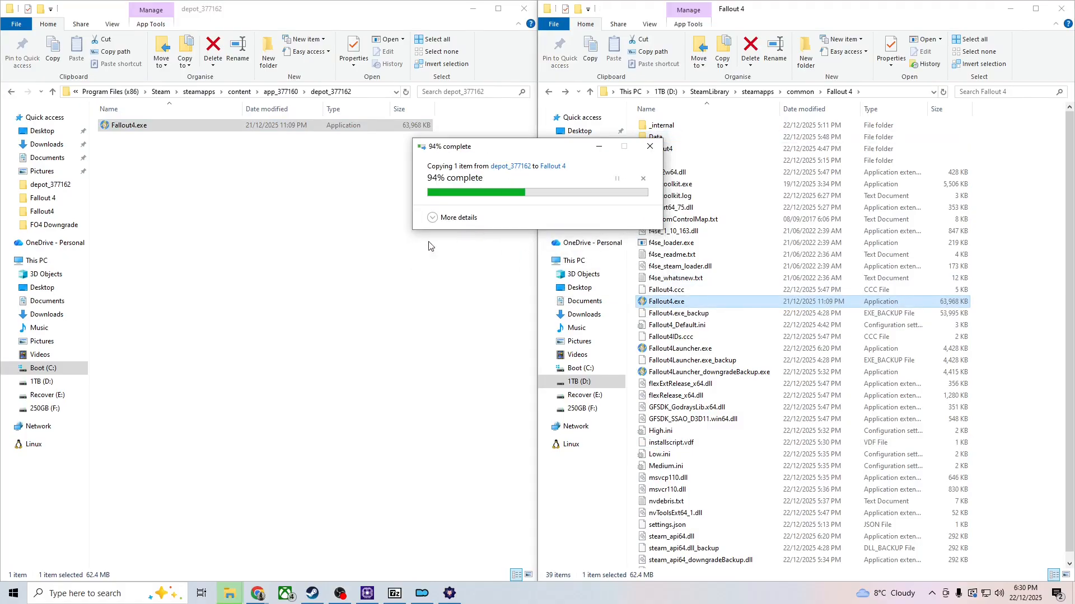
Copy all files and folders from depot_377163 into the Fallout 4 folder, replacing the existing files
key("alt+Left")
double_click(166, 150)
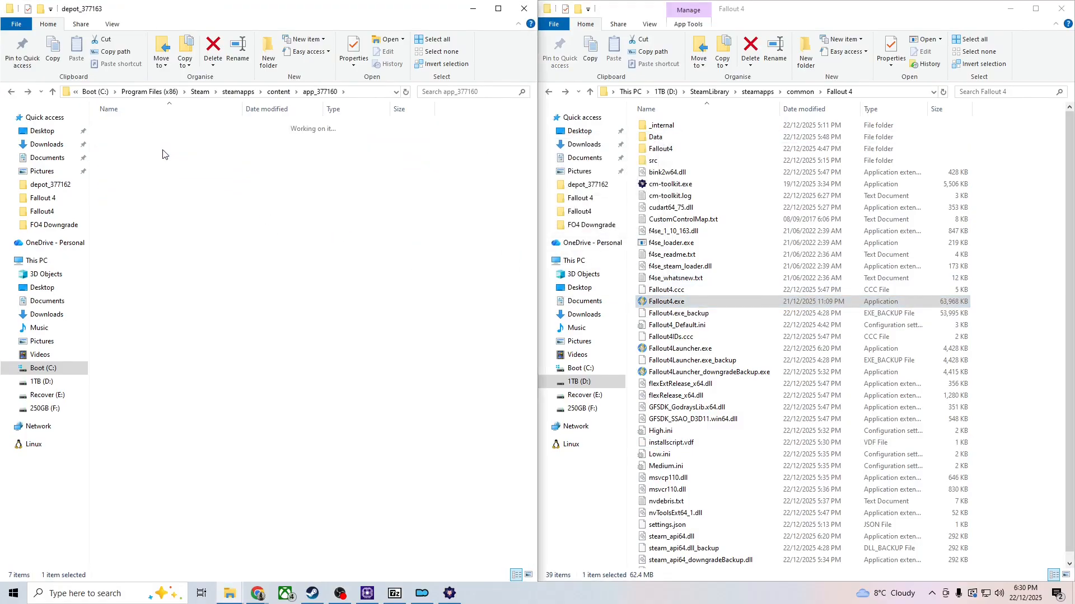
left_click_drag(195, 352, 995, 243)
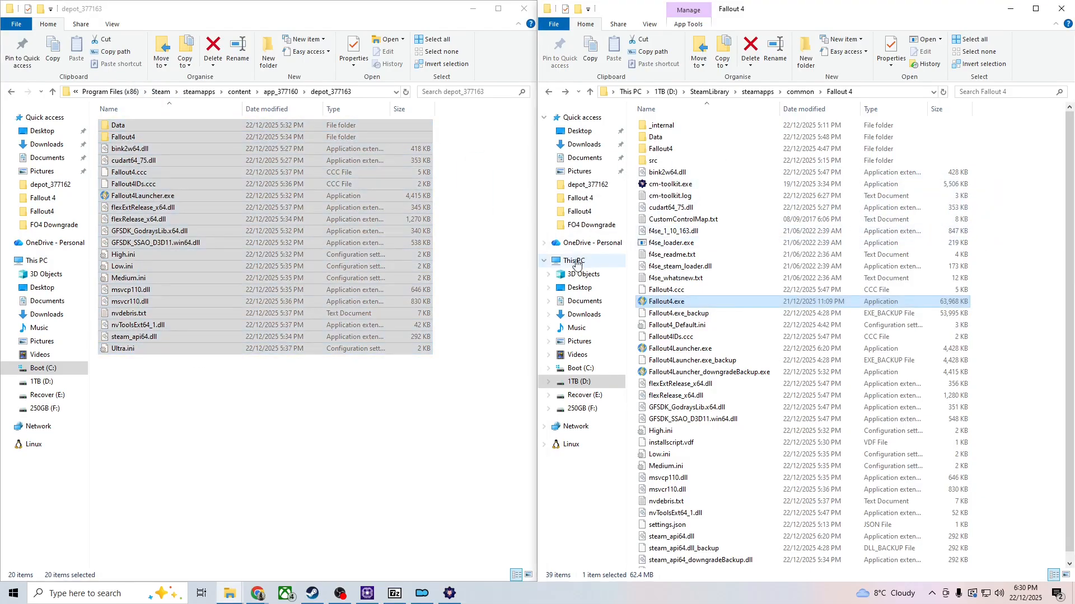
left_click(520, 207)
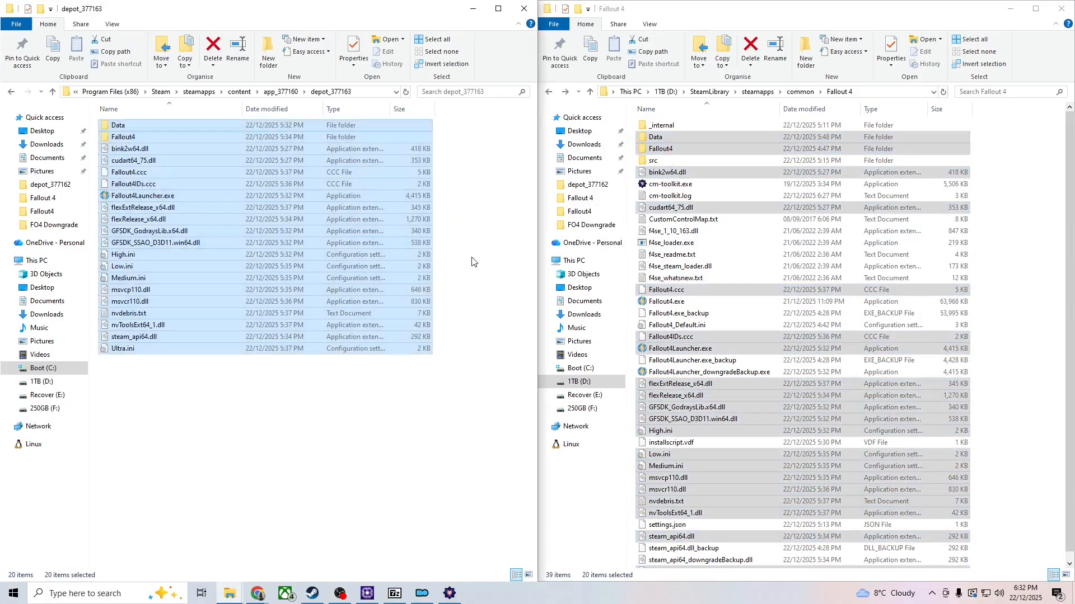
Copy the Data folder and Fallout4_Default.ini from depot_377164 into the Fallout 4 folder, replacing the existing files
key("alt+Up")
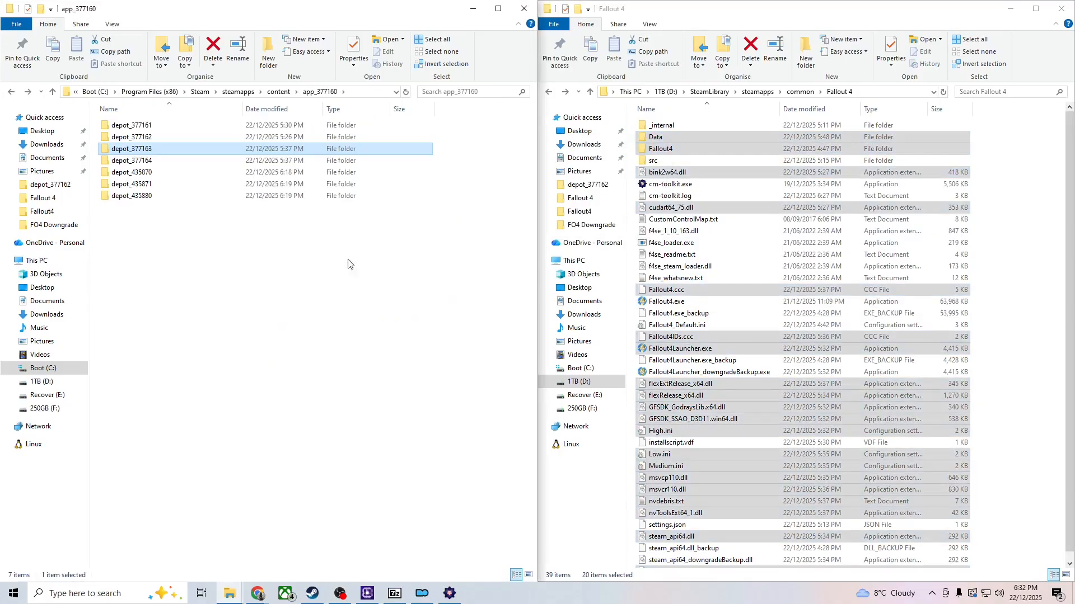
left_click(186, 166)
double_click(186, 166)
left_click_drag(189, 207, 127, 116)
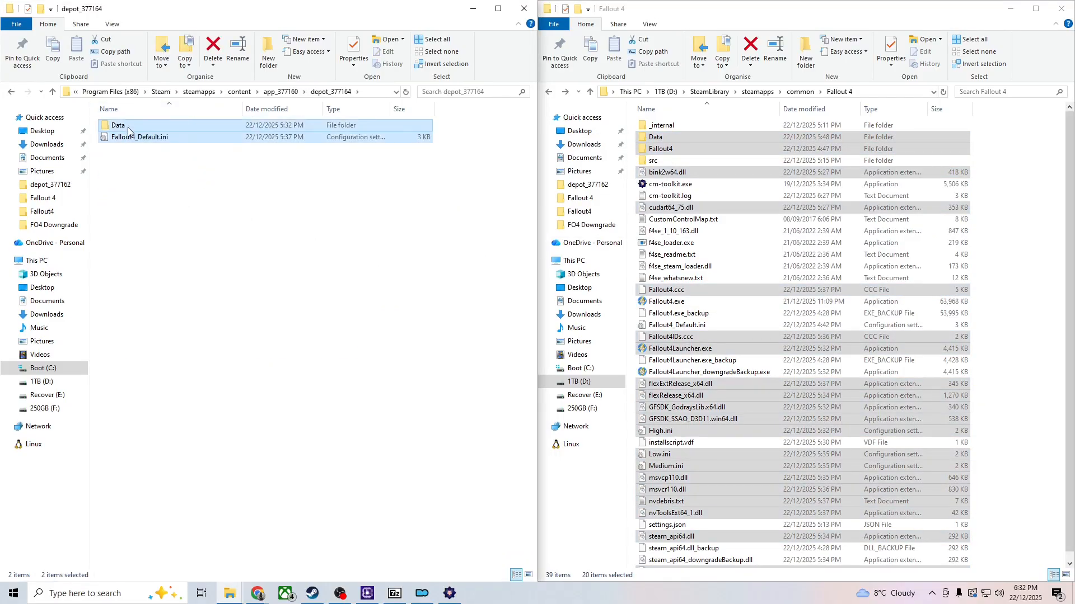
left_click_drag(252, 131, 929, 252)
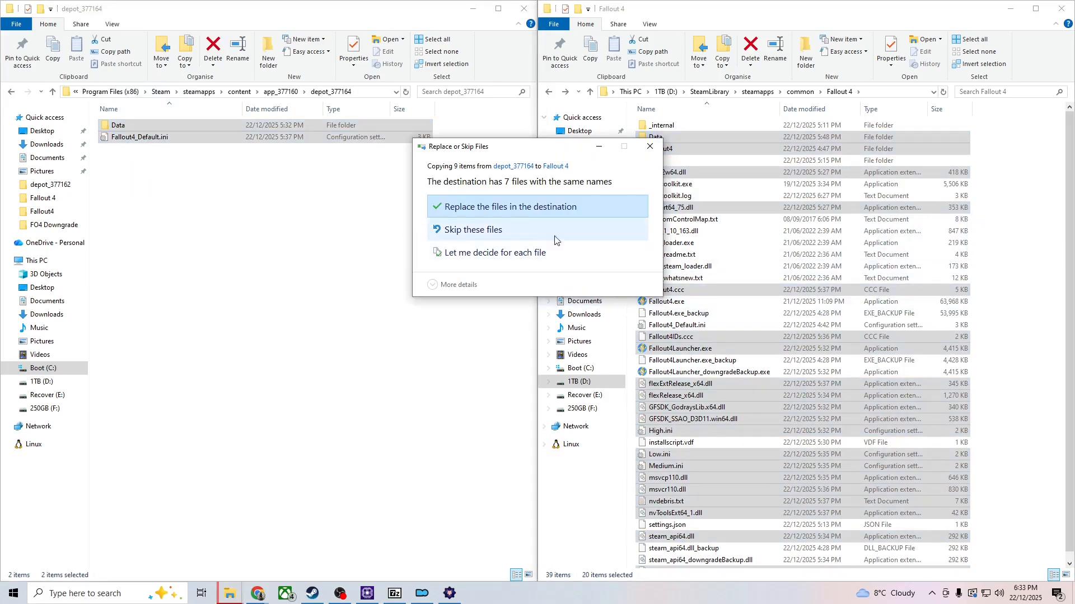
left_click(536, 212)
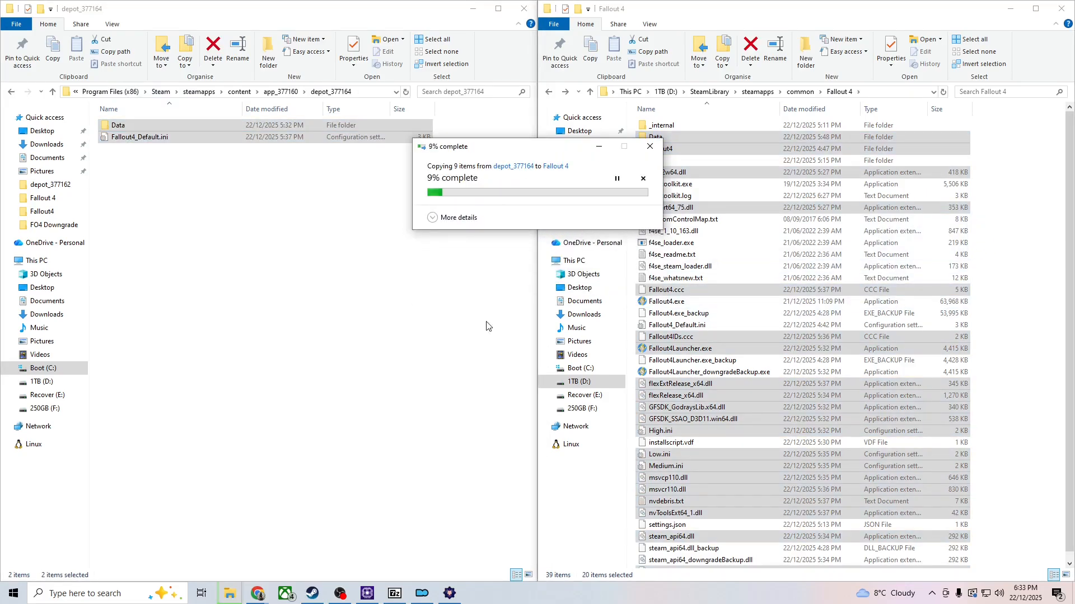
Copy the Data folder from depot_435870 into the Fallout 4 folder, replacing the existing files
left_click(425, 286)
key("BackSpace")
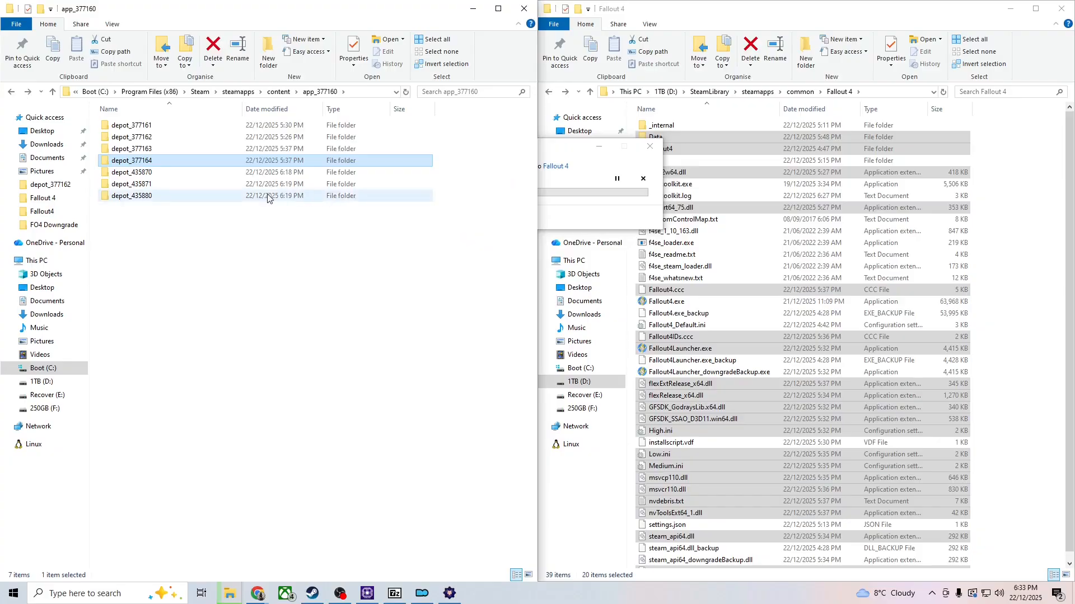
left_click_drag(173, 125, 996, 176)
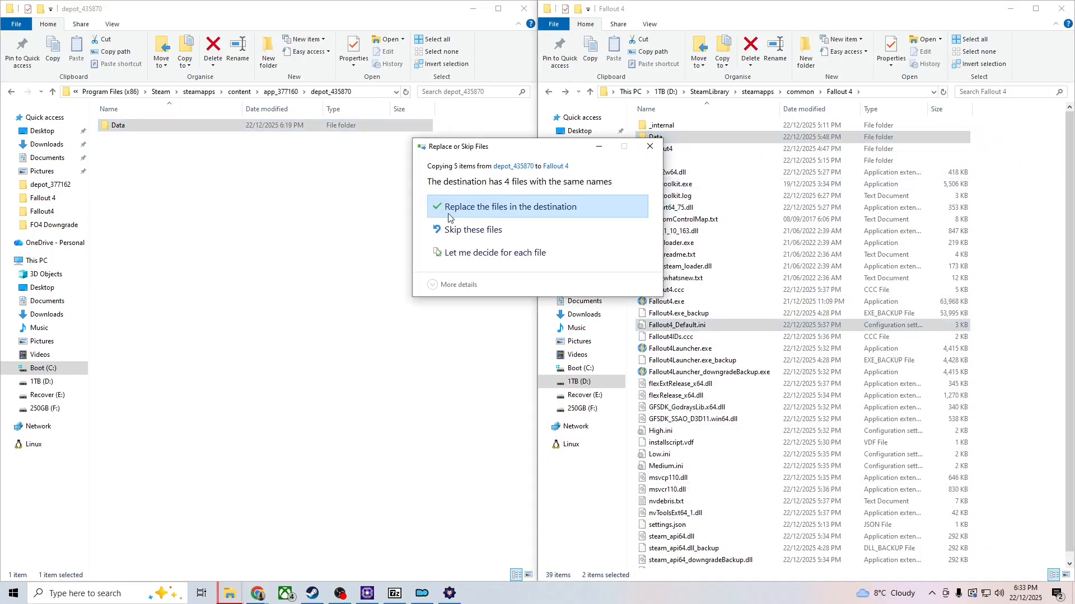
left_click(446, 214)
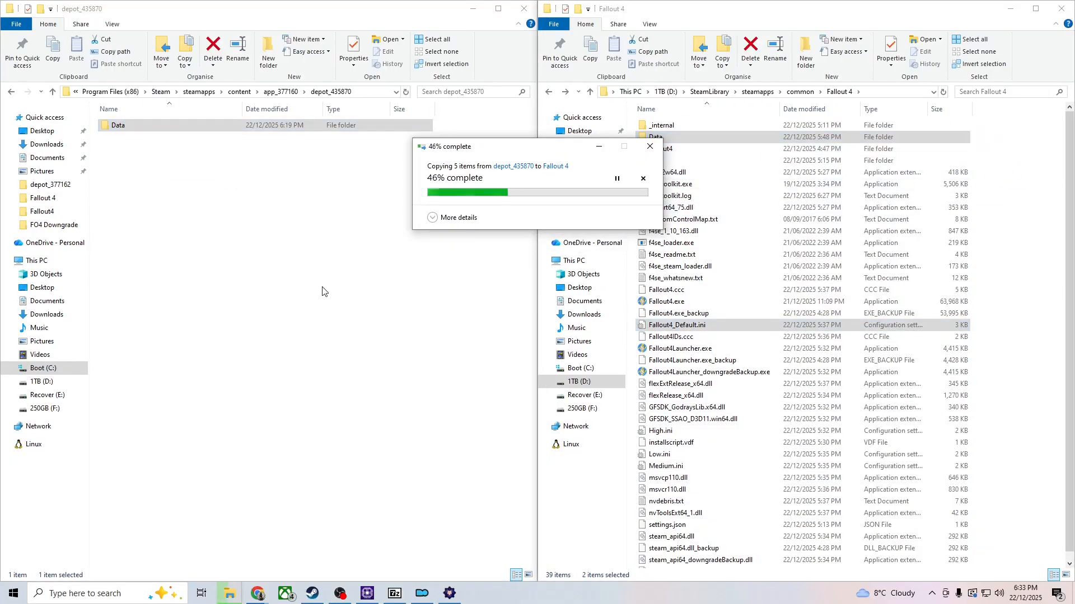
Copy the Data folder from depot_435871 into the Fallout 4 folder, replacing the existing files
left_click(321, 280)
key("BackSpace")
double_click(230, 183)
left_click_drag(184, 126, 883, 193)
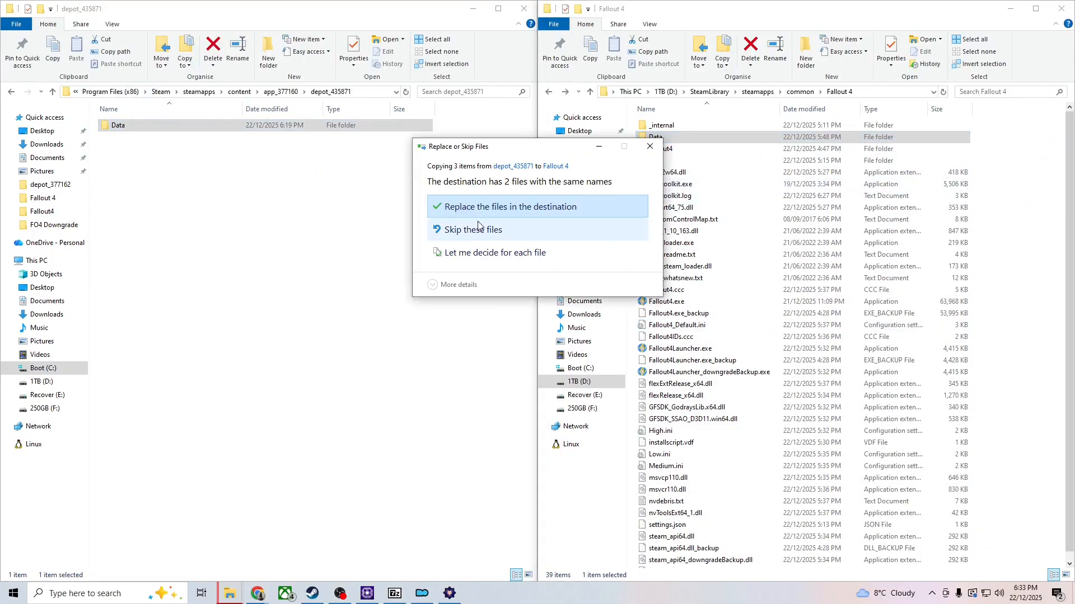
left_click(502, 207)
Copy the contents of depot_435880 into the Fallout 4 folder, replacing the existing files, and return to app_377160
key("BackSpace")
double_click(209, 197)
left_click_drag(185, 125, 986, 243)
left_click(480, 202)
key("BackSpace")
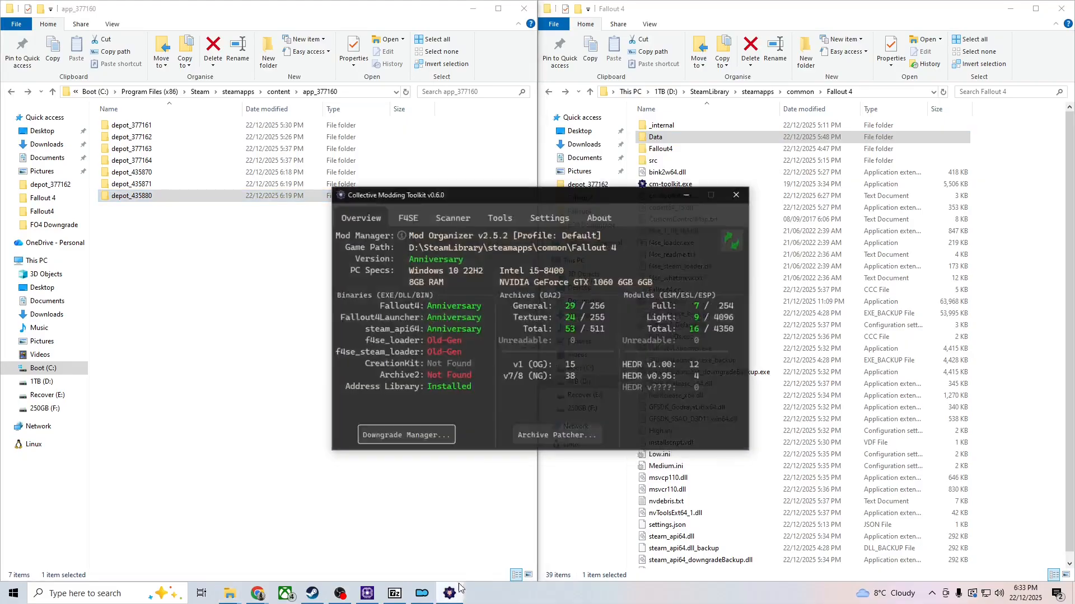
Refresh the Collective Modding Toolkit overview, then patch all game files to Old-Gen with the Downgrade Manager and close it
left_click(733, 233)
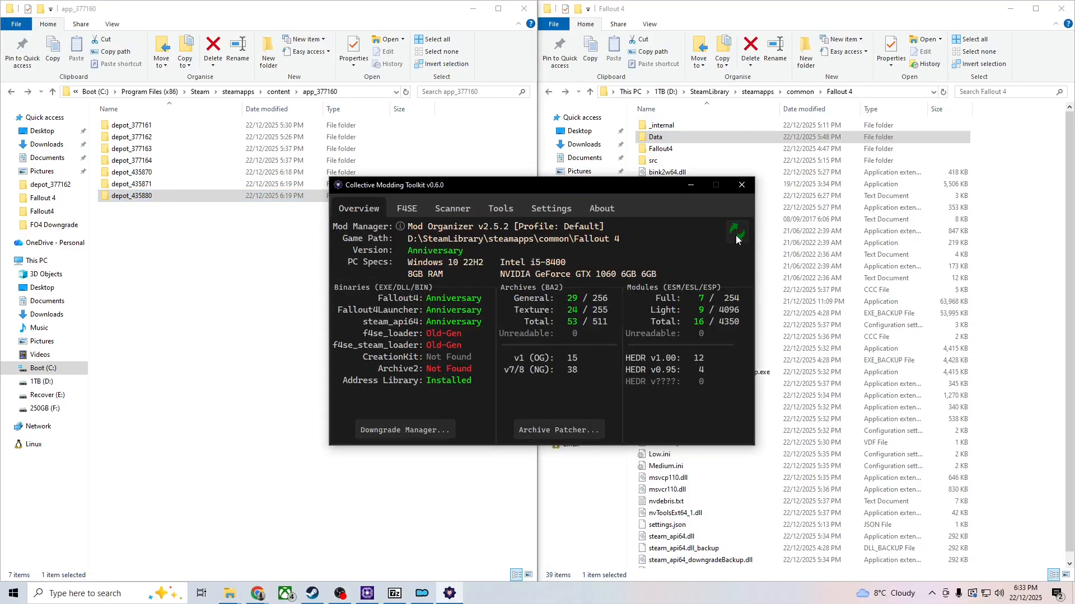
left_click(735, 235)
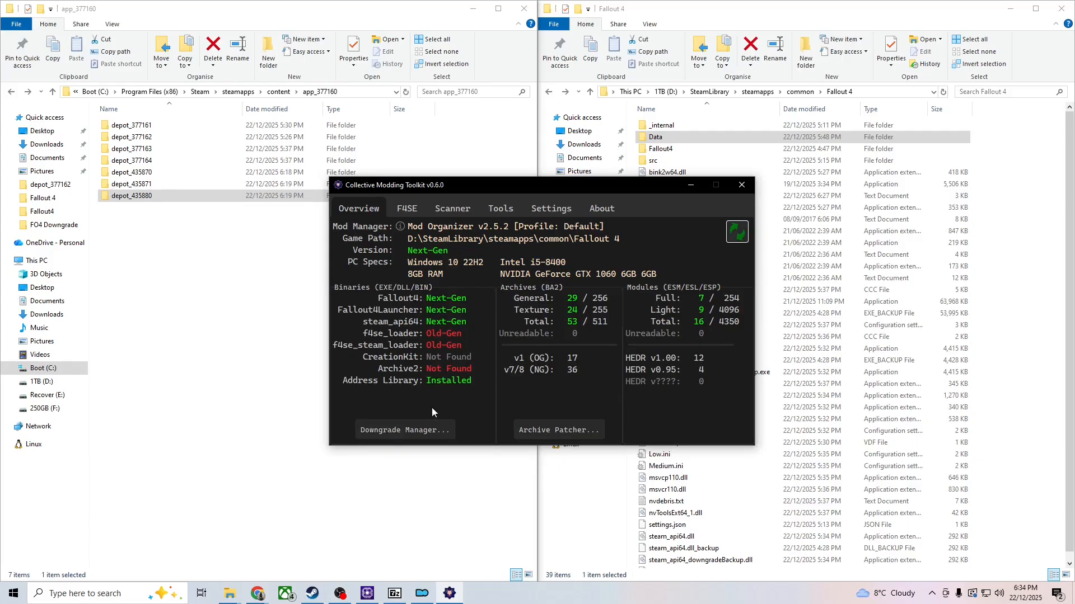
left_click(418, 428)
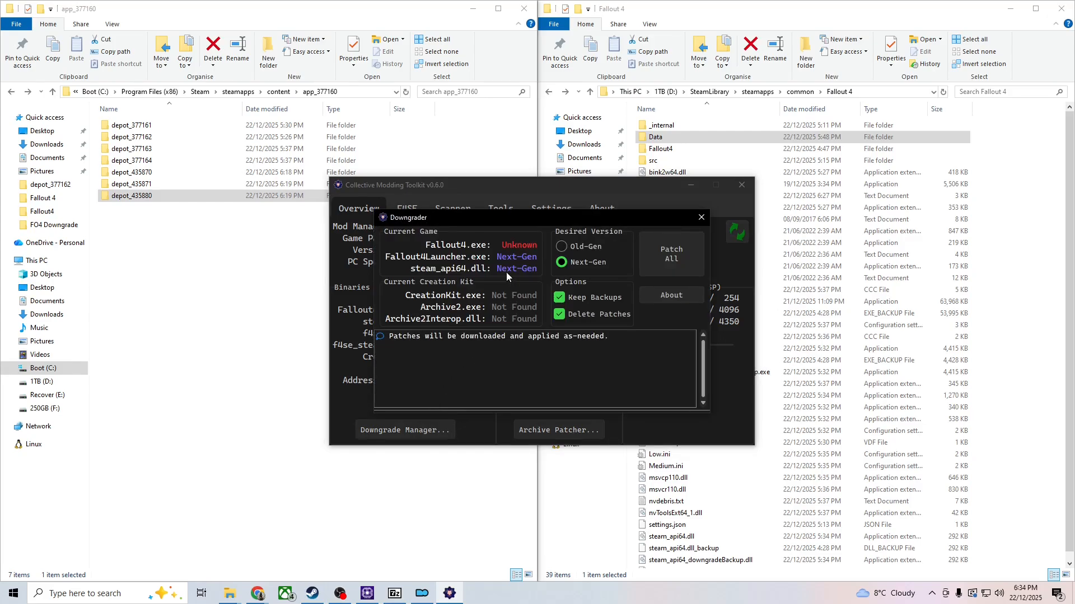
left_click(562, 247)
left_click(660, 254)
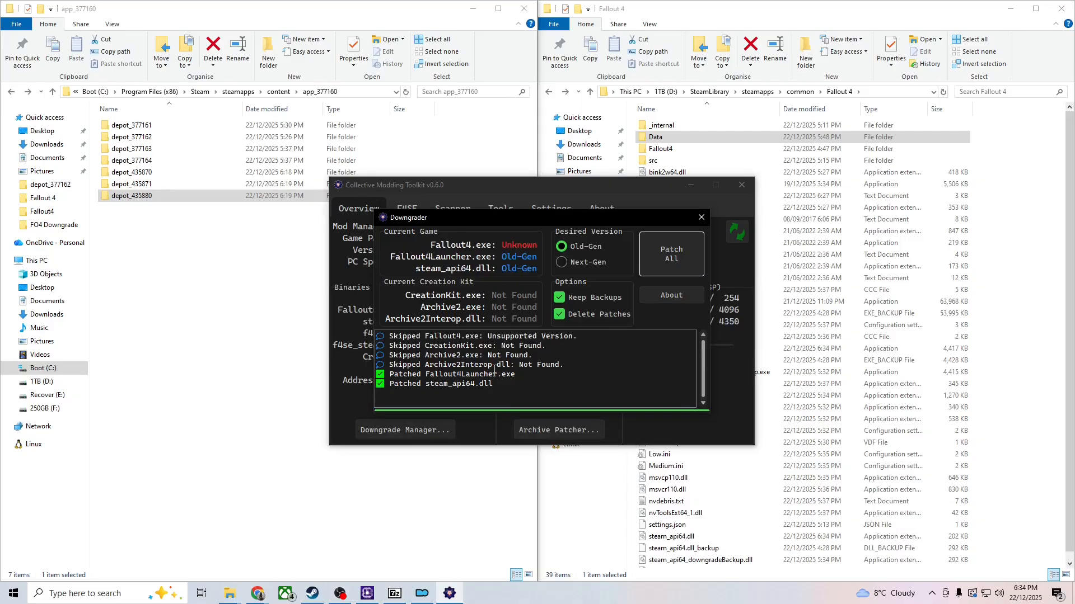
left_click(700, 217)
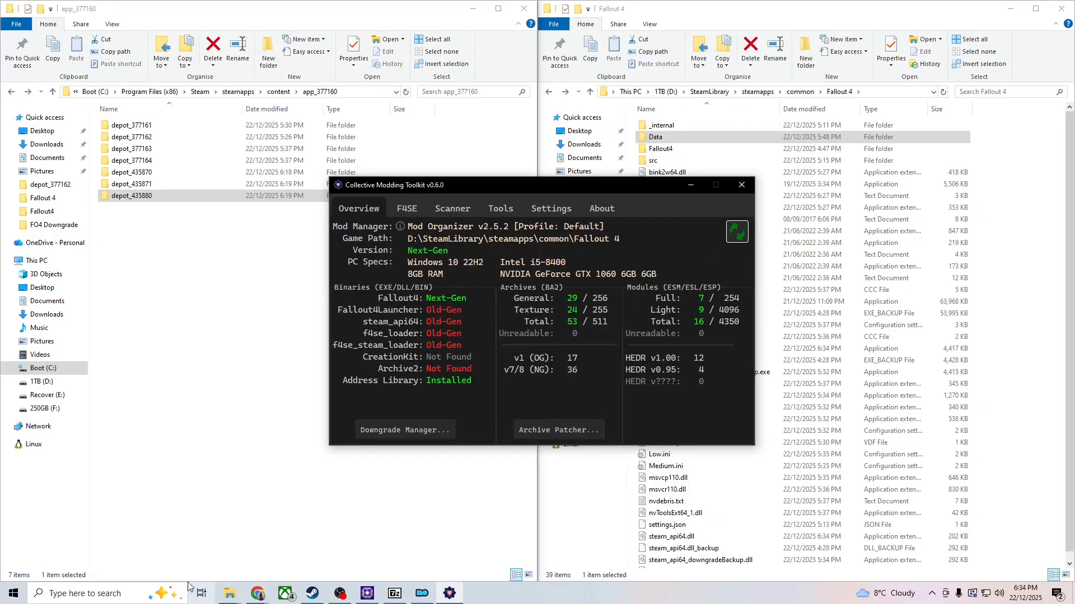
Run Downgrade By Patching Files.bat from the fo4down folder in FO4 Downgrade, close its console, and refresh the Collective Modding Toolkit overview
left_click(176, 434)
mouse_move(229, 592)
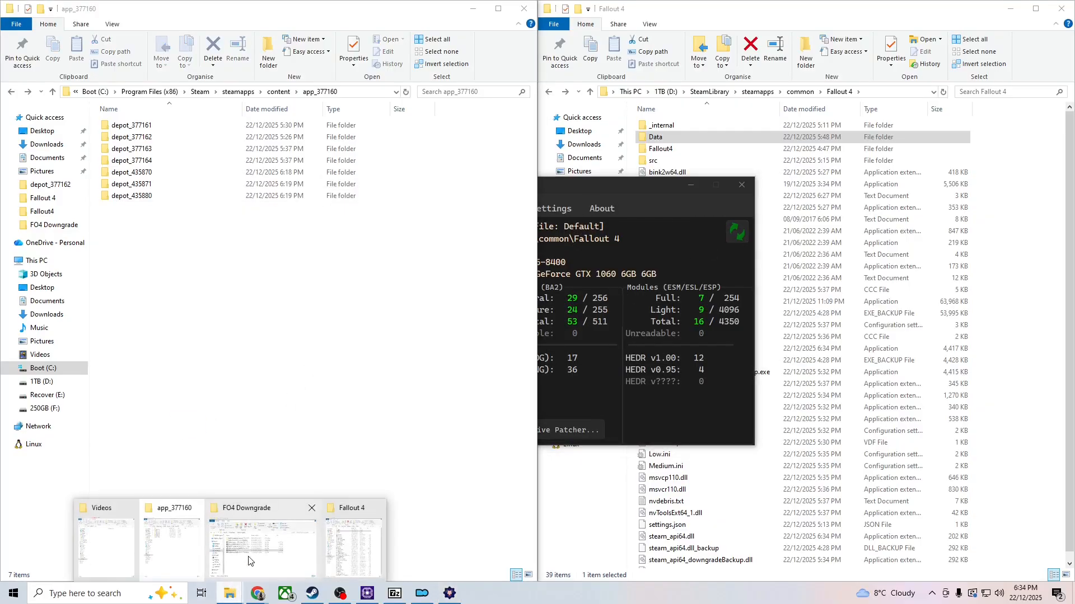
left_click(252, 555)
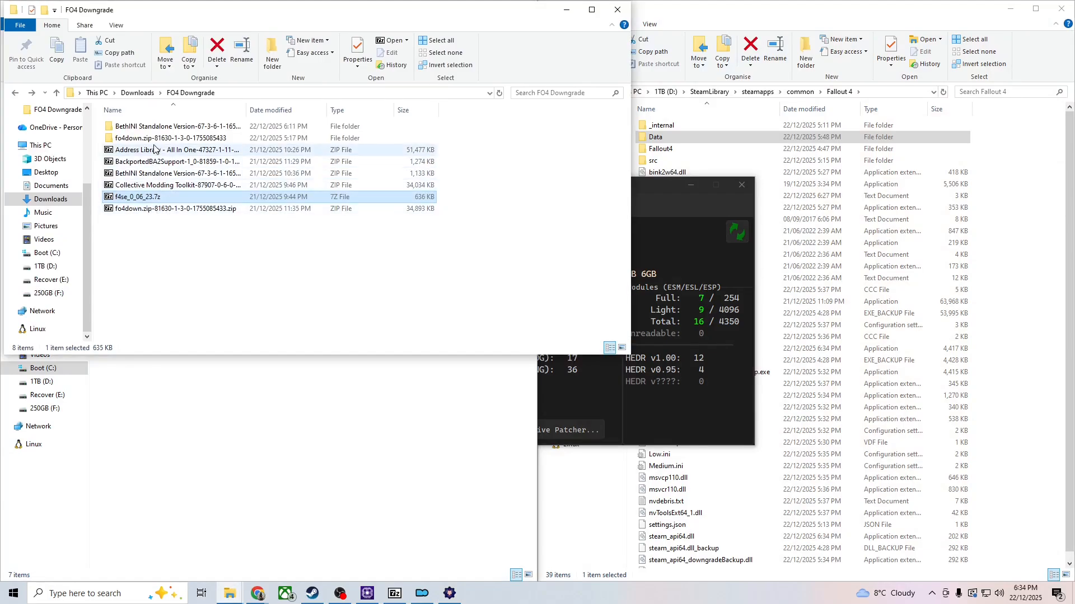
double_click(154, 139)
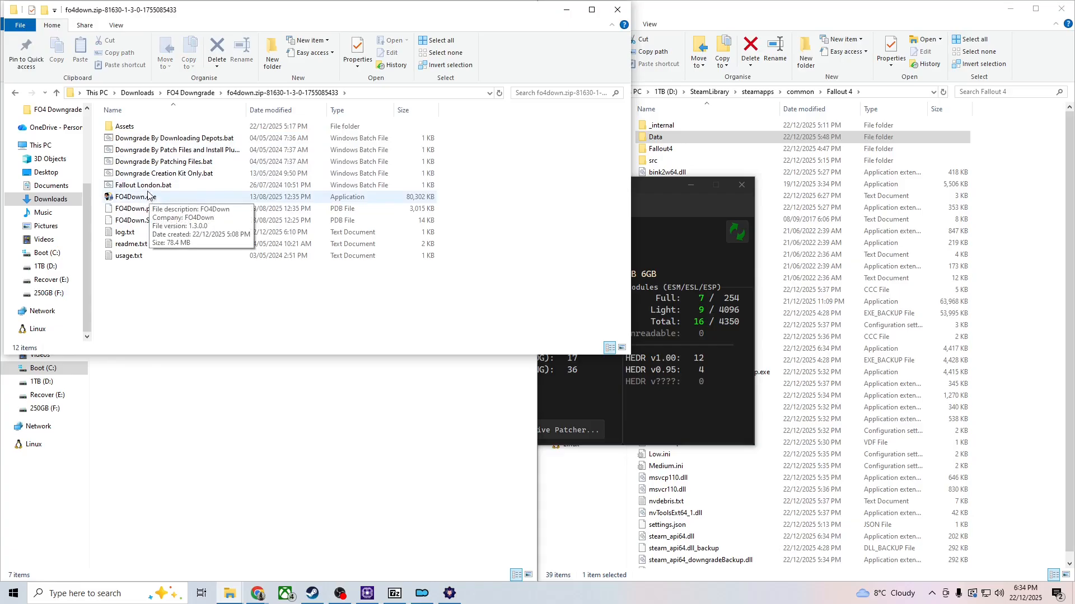
double_click(163, 163)
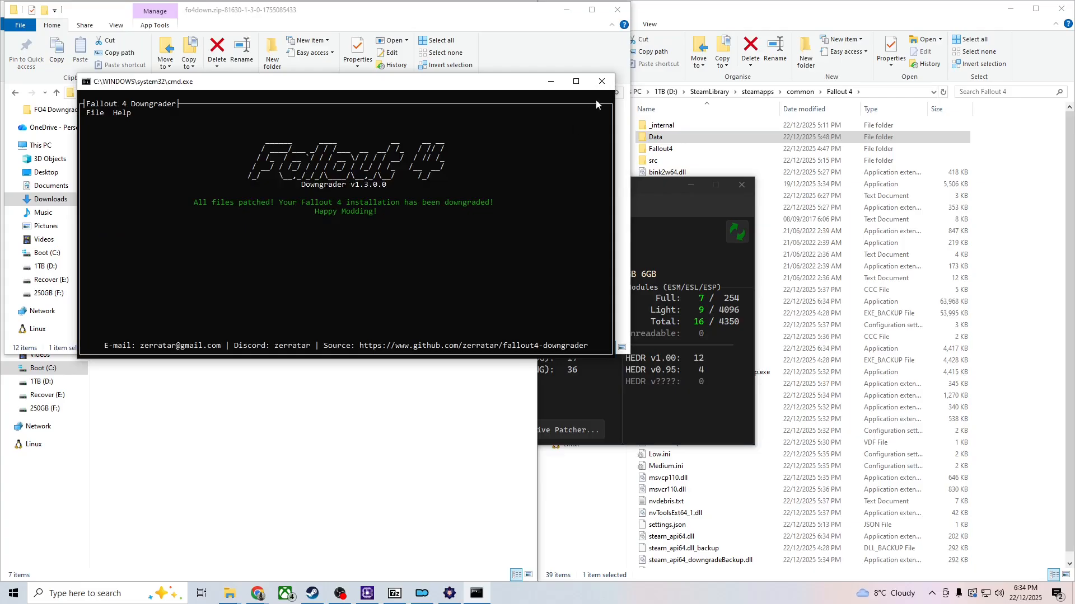
left_click(602, 81)
left_click(727, 237)
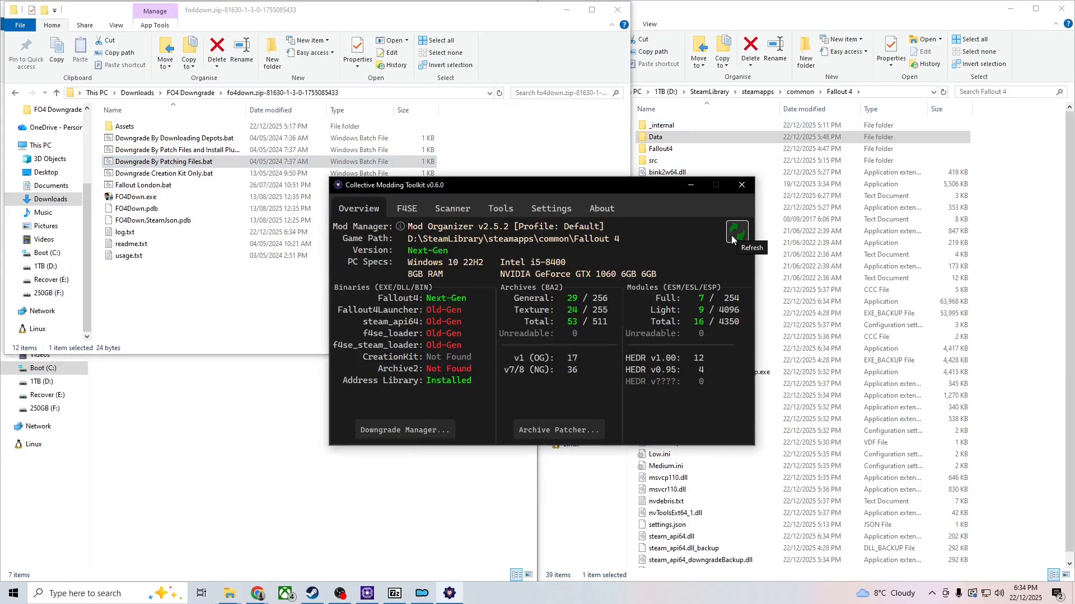
left_click(731, 235)
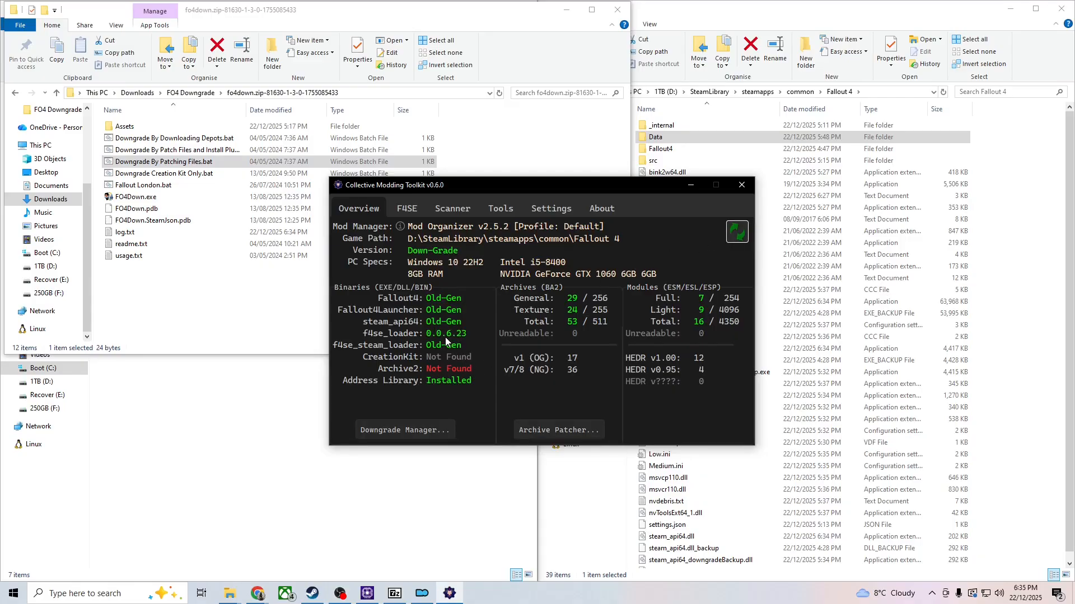
Launch BethINI.exe from the BethINI Standalone folder inside FO4 Downgrade and decline the new-version download
left_click(198, 308)
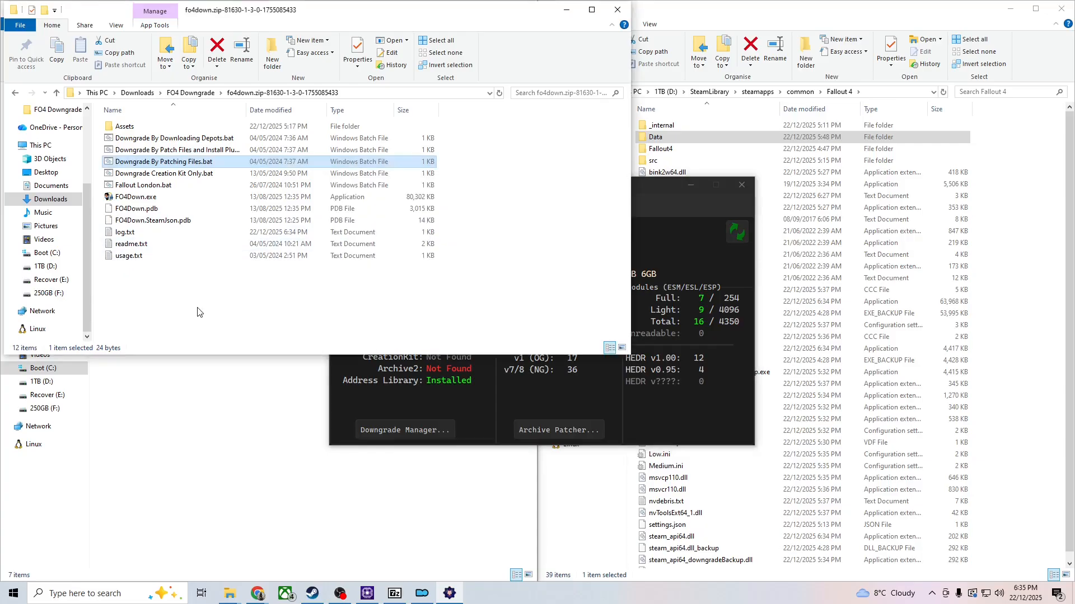
key("alt+Left")
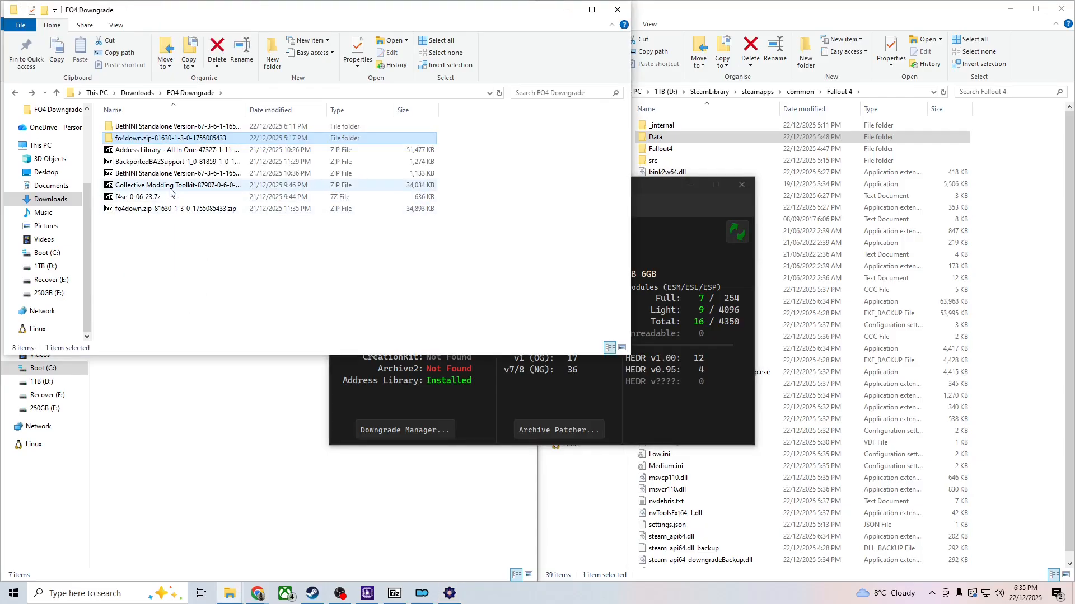
double_click(152, 127)
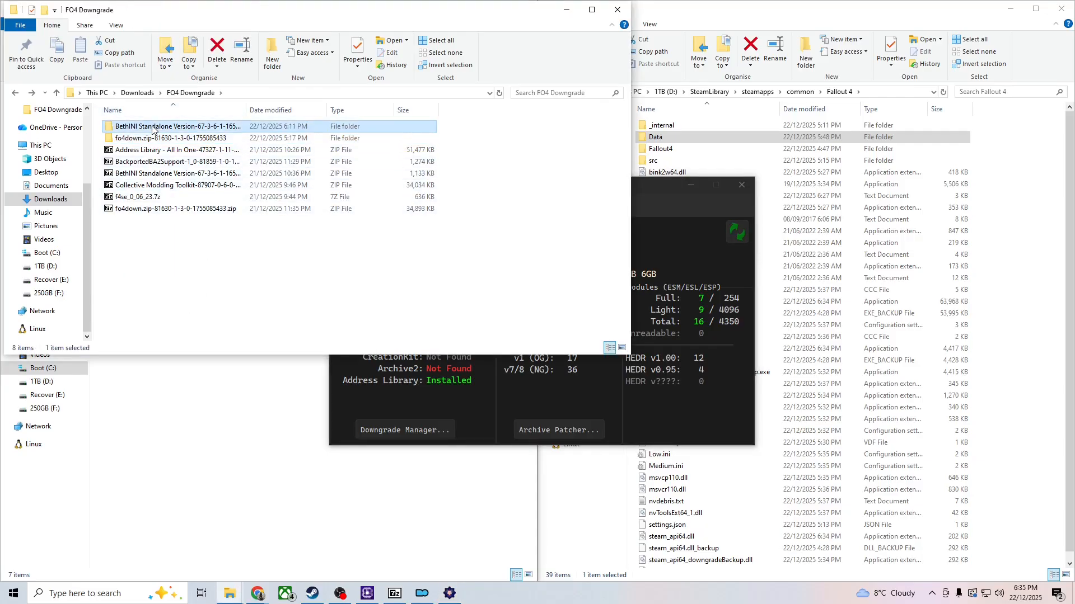
double_click(151, 129)
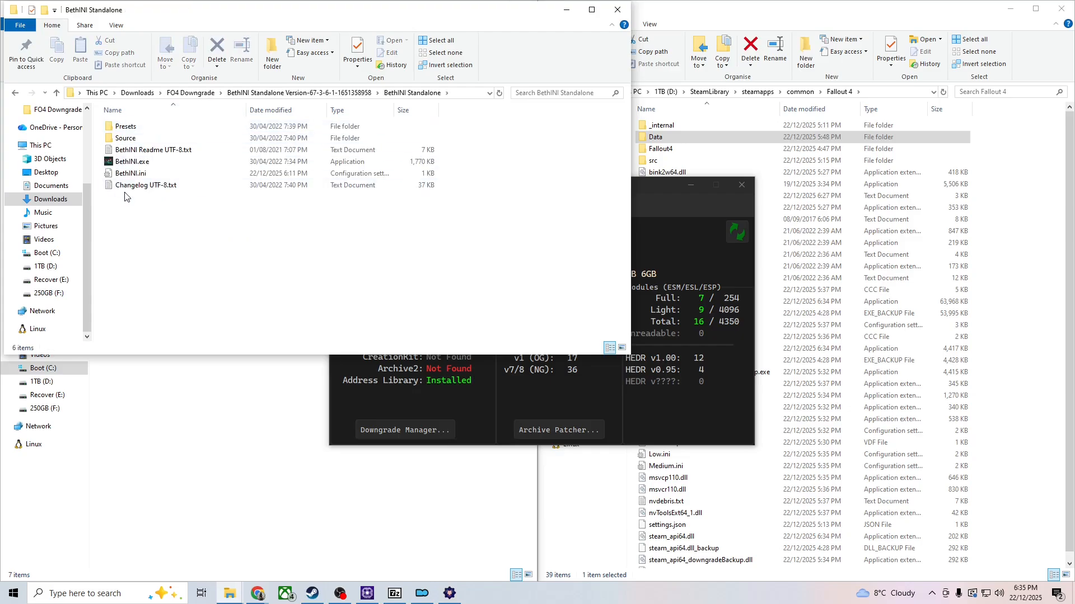
left_click(134, 162)
double_click(135, 162)
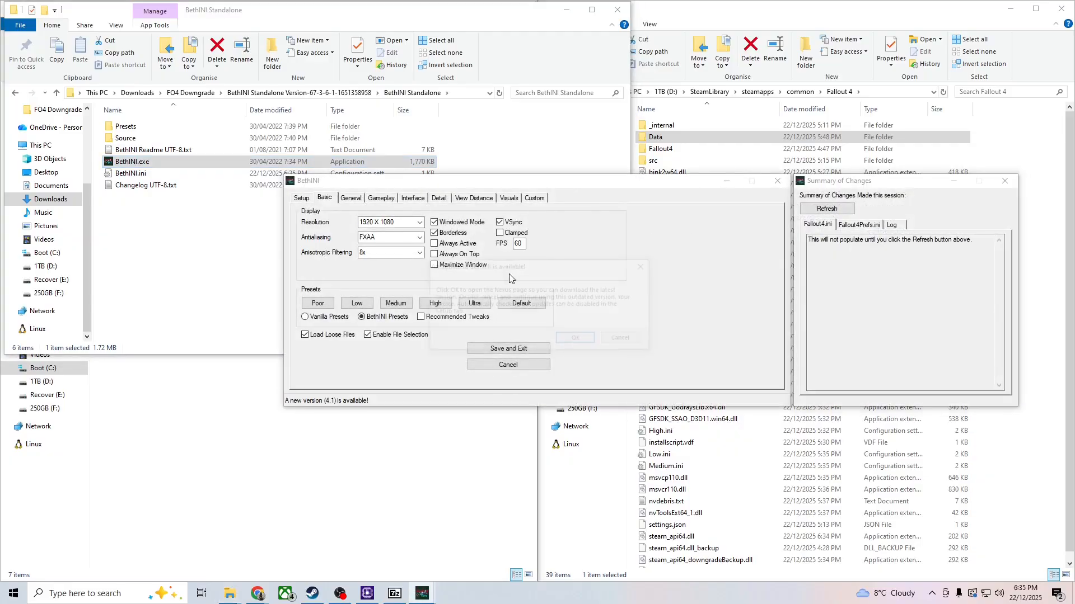
left_click(623, 340)
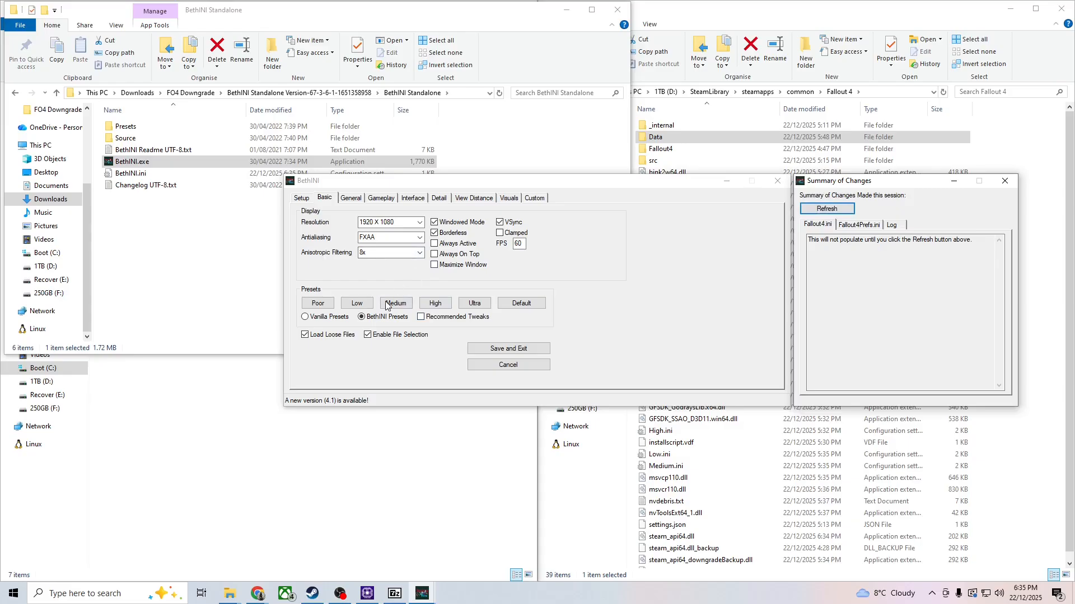
In BethINI's Basic settings, choose FXAA antialiasing and enable Recommended Tweaks
double_click(397, 252)
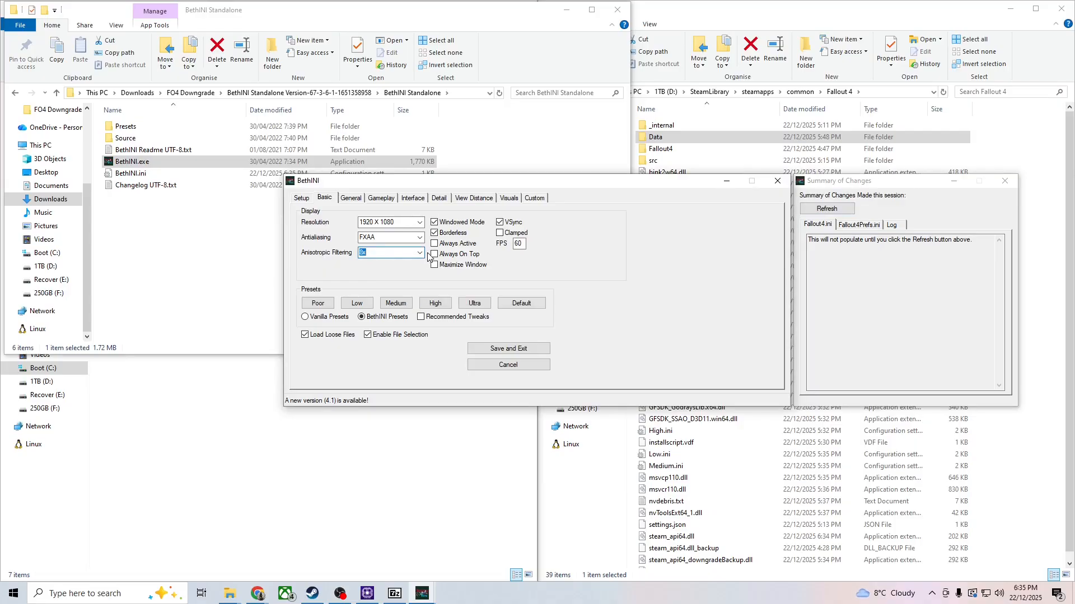
left_click(422, 253)
left_click(422, 254)
left_click(419, 238)
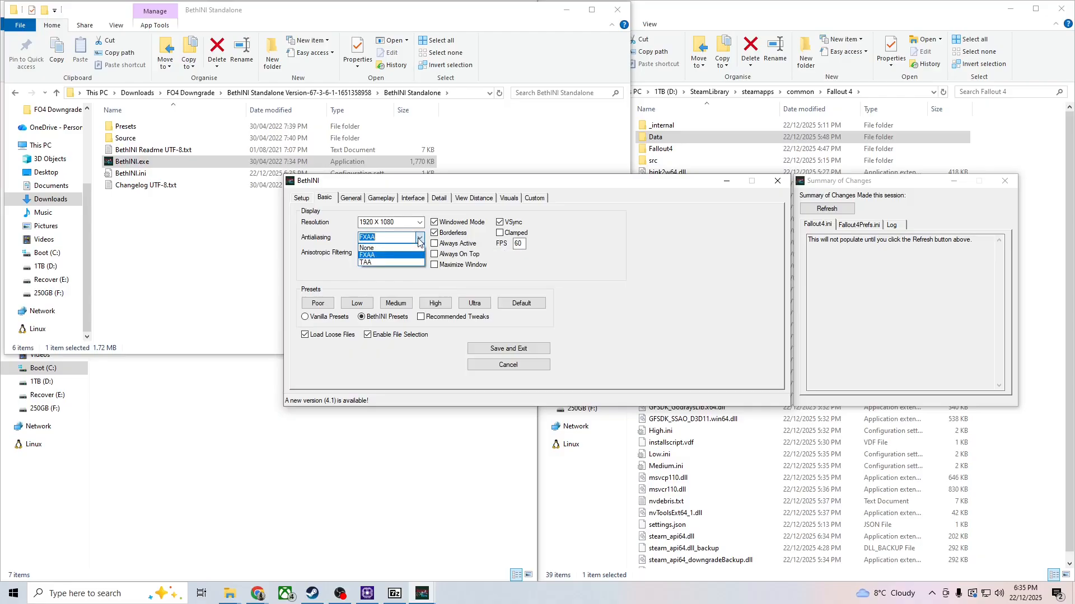
left_click(410, 254)
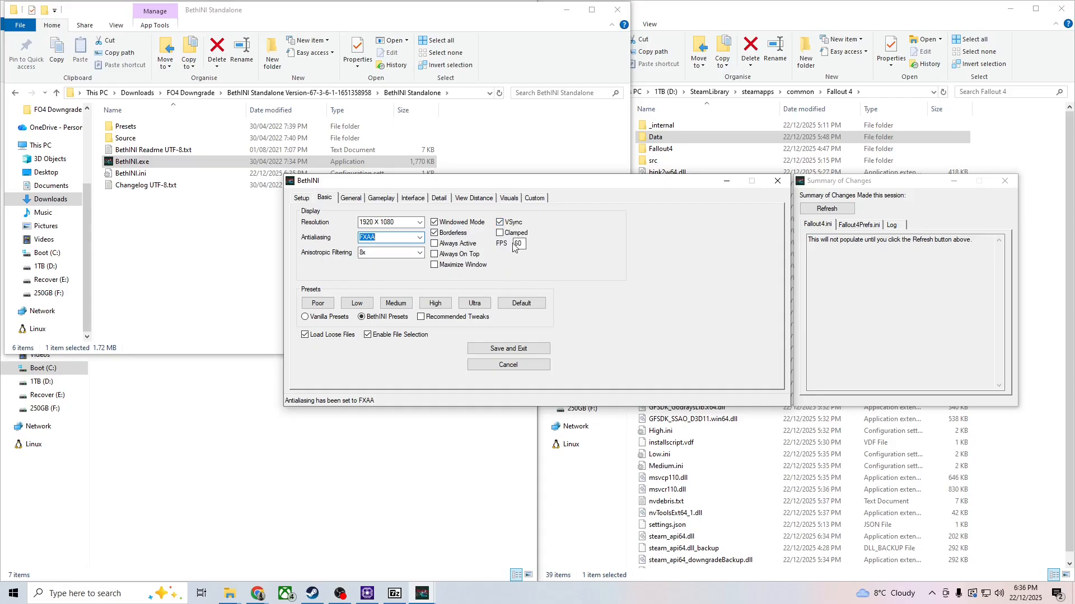
left_click(422, 318)
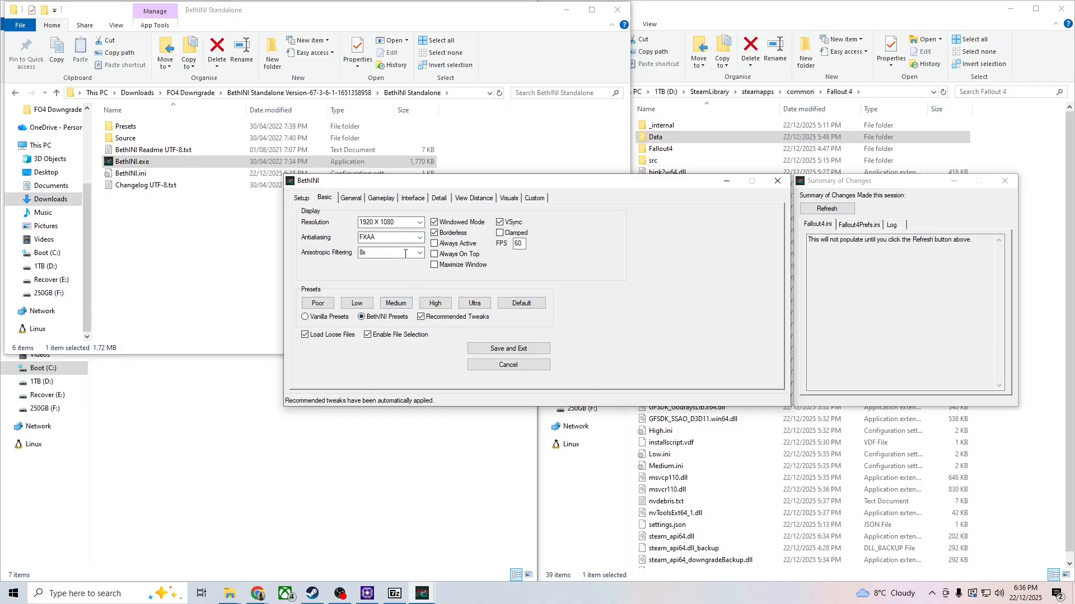
Review BethINI's General, Gameplay, Interface, Detail, View Distance, Visuals and Setup settings, then save the configuration and exit
left_click(346, 200)
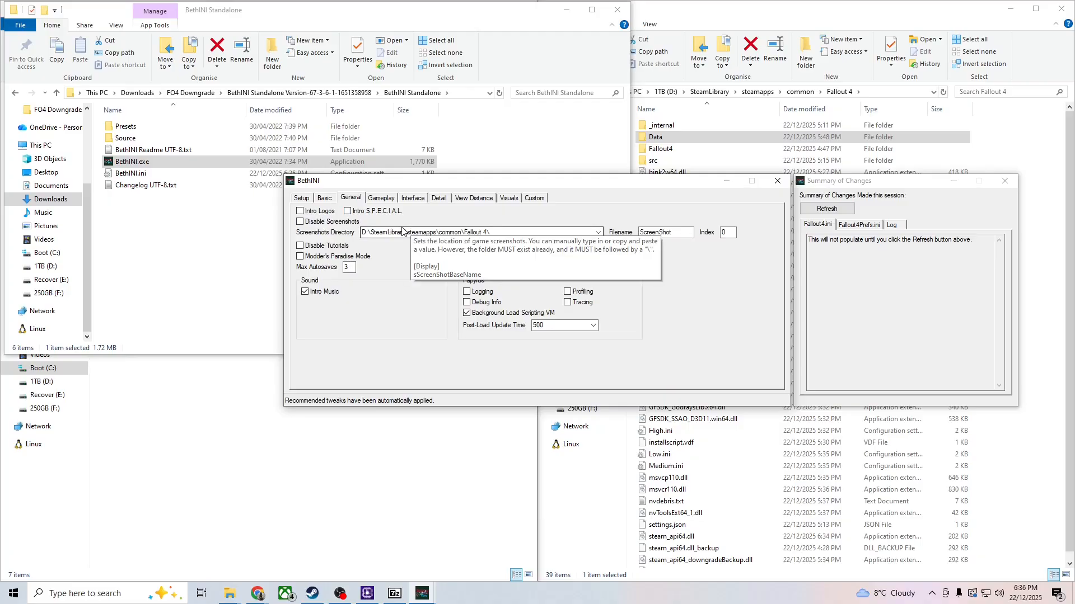
left_click(383, 200)
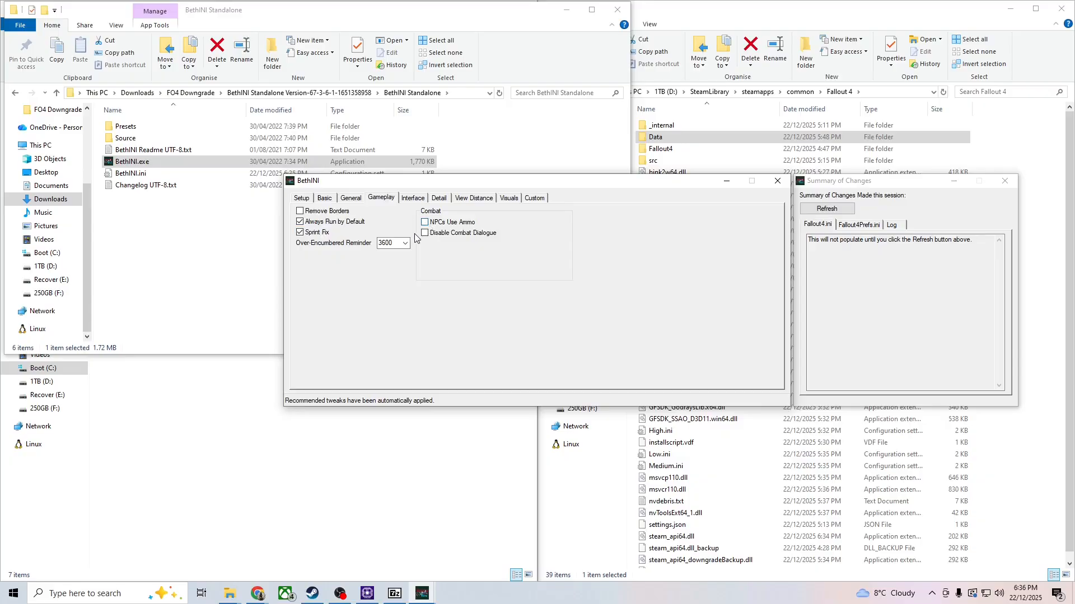
left_click(413, 199)
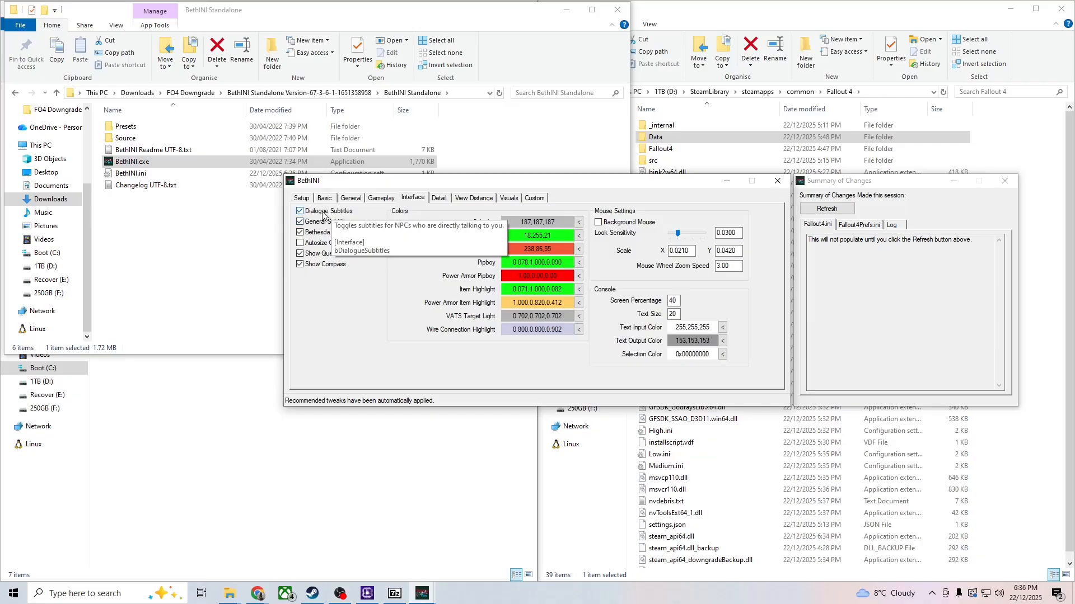
left_click(440, 198)
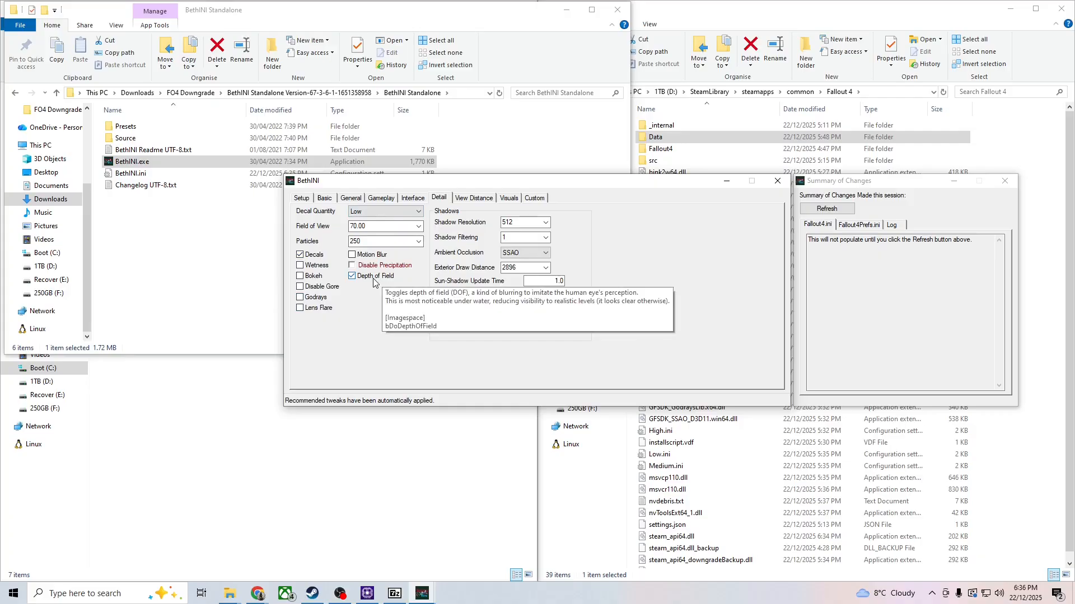
left_click(460, 202)
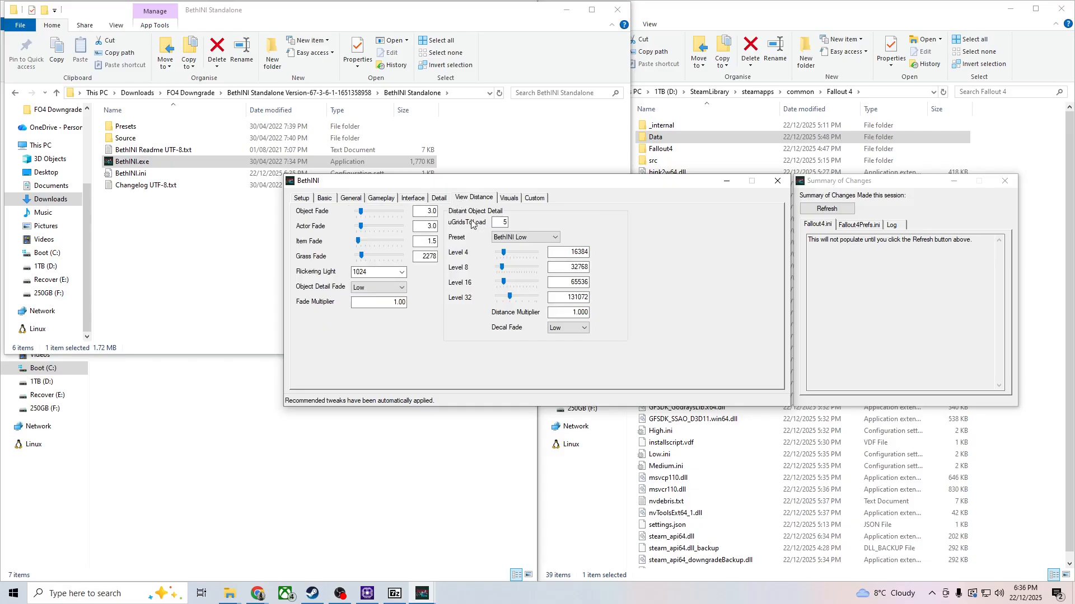
left_click(509, 199)
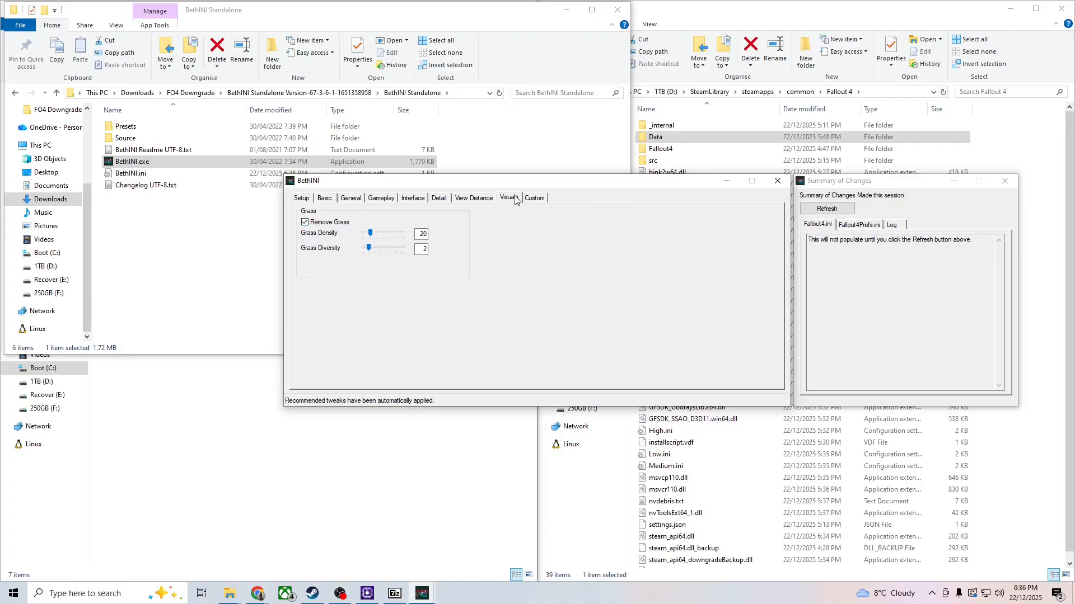
left_click(303, 199)
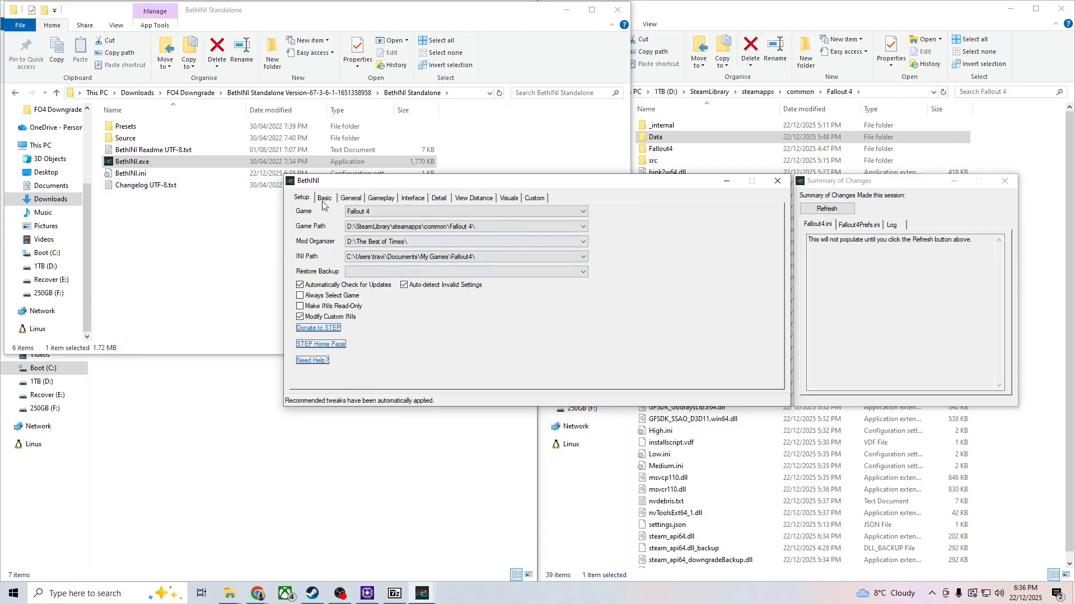
left_click(325, 200)
left_click(488, 349)
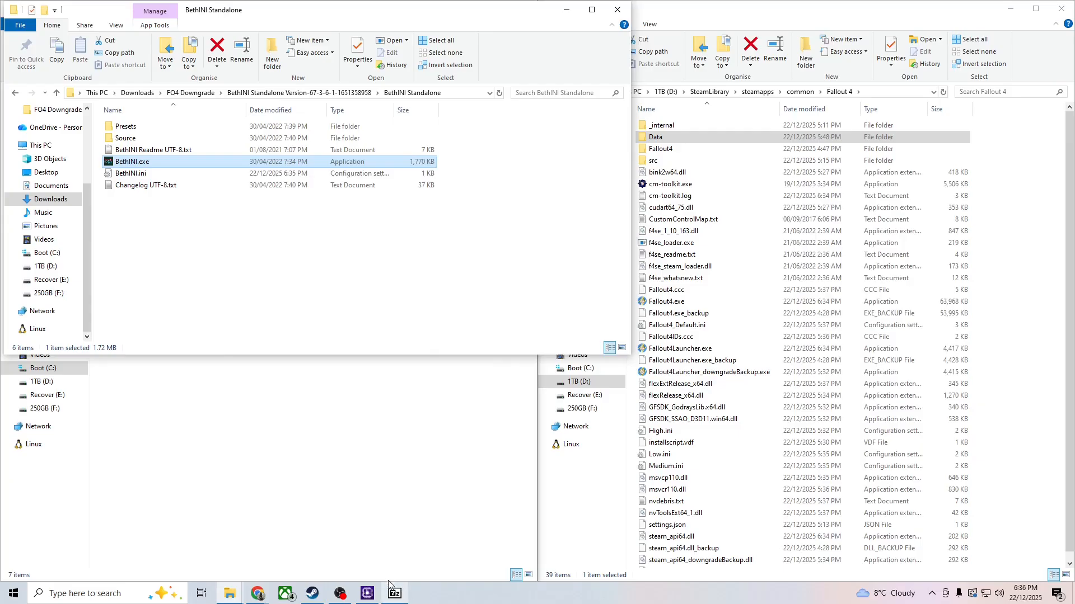
Switch to Mod Organizer, choose F4SE as the executable, and launch Fallout 4 through it
key("super+d")
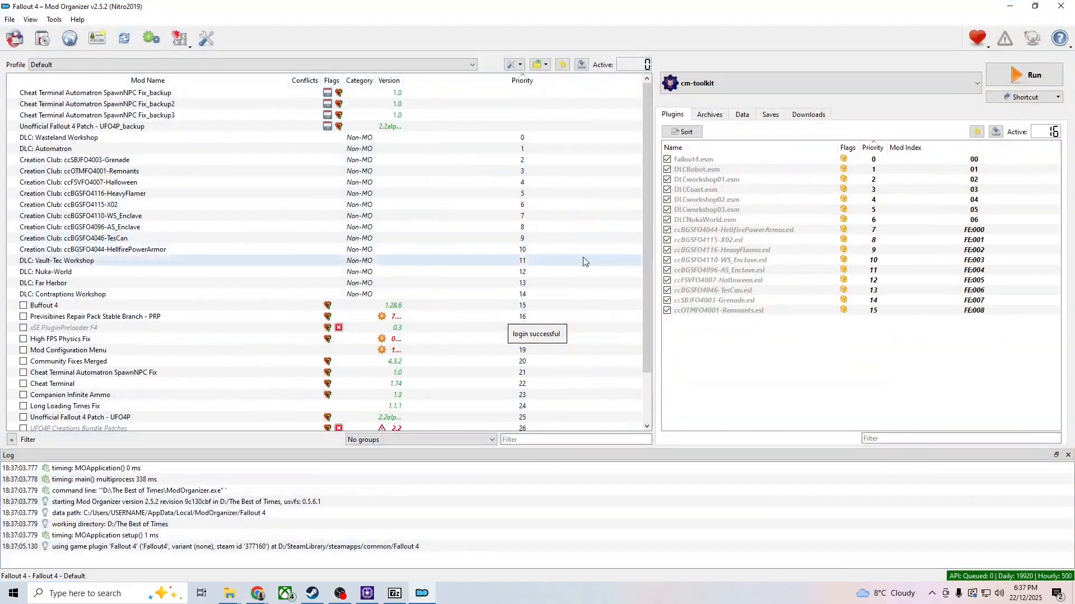
left_click(744, 83)
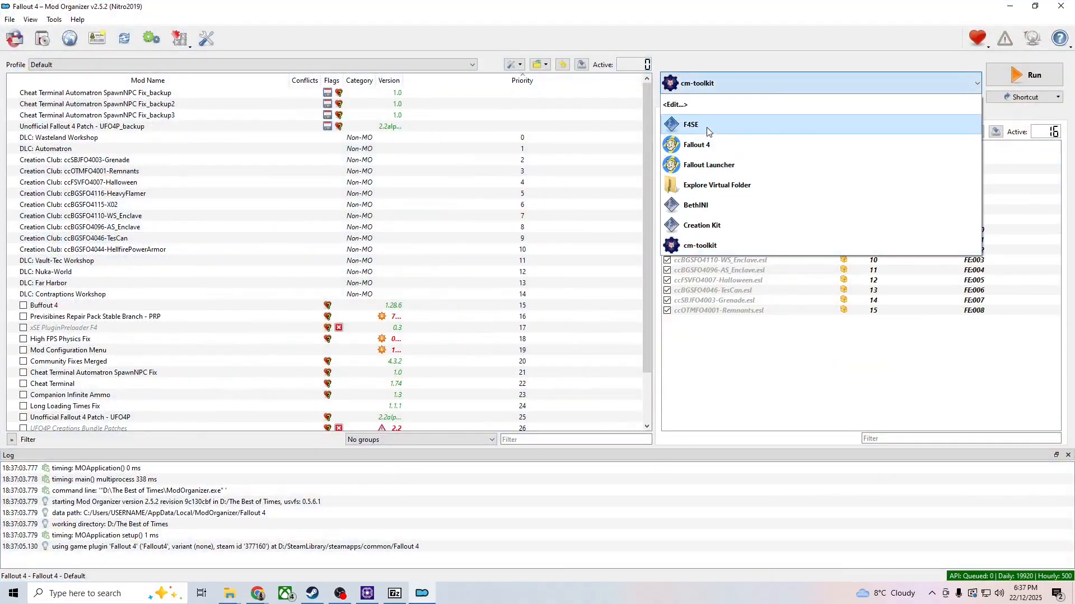
left_click(739, 125)
left_click(1029, 75)
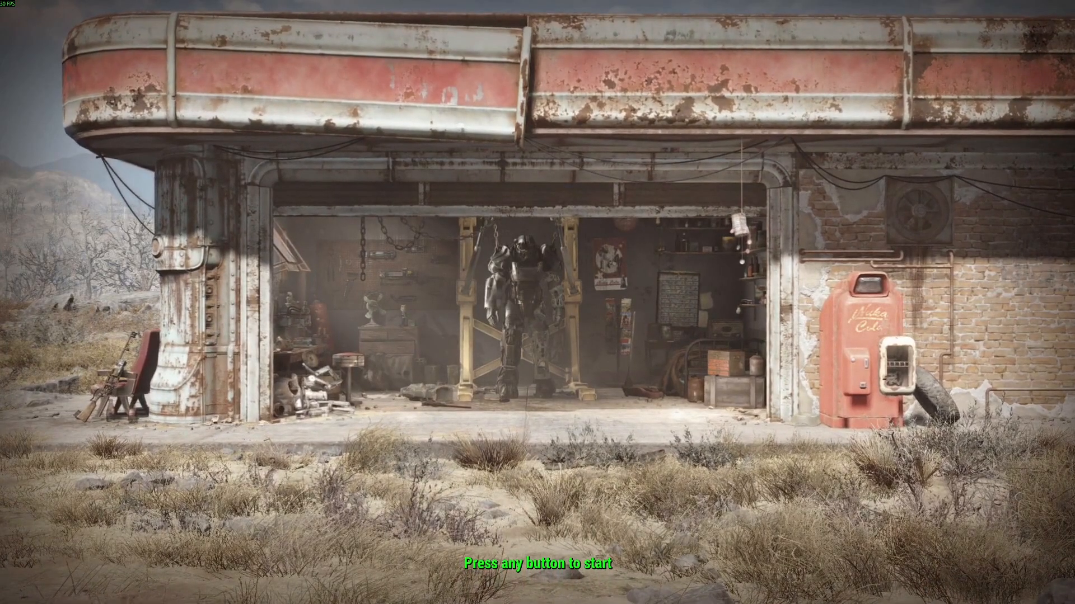
Proceed past the Fallout 4 start screen to the main menu, then quit the game to desktop
left_click(429, 220)
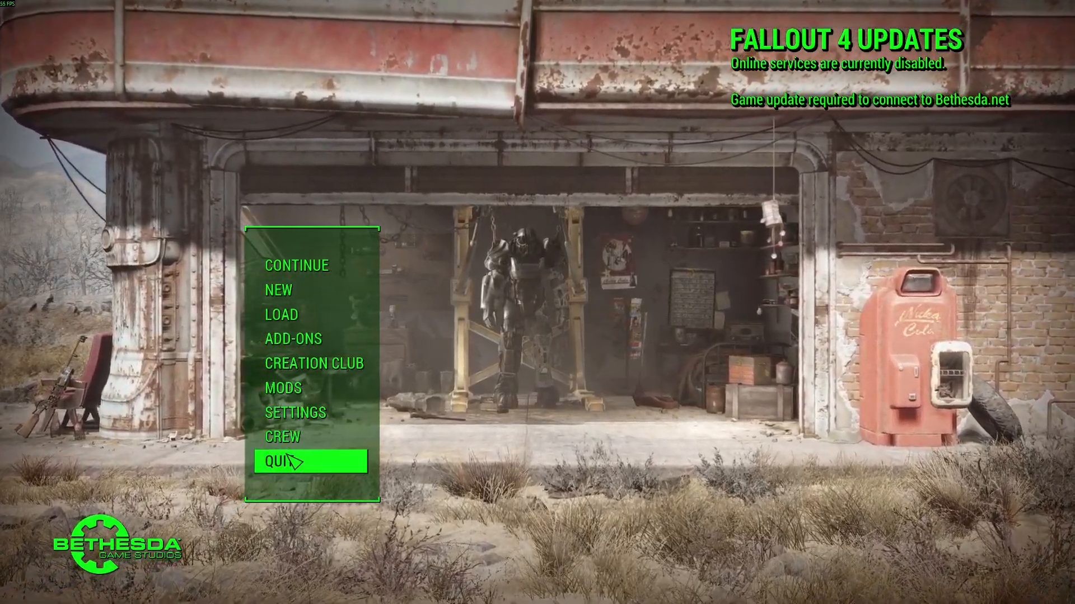
left_click(286, 460)
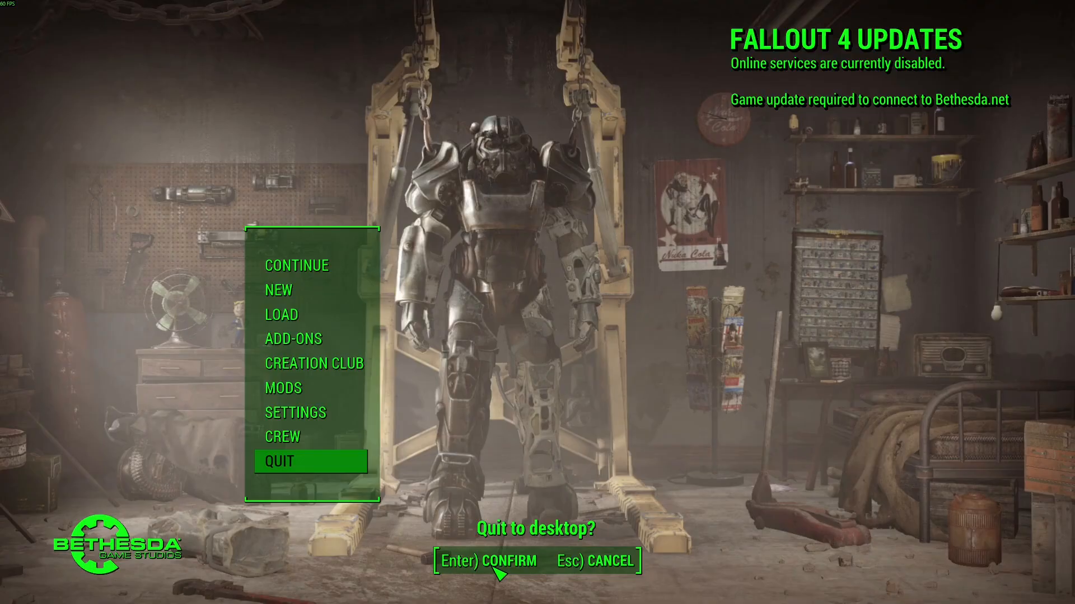
left_click(494, 568)
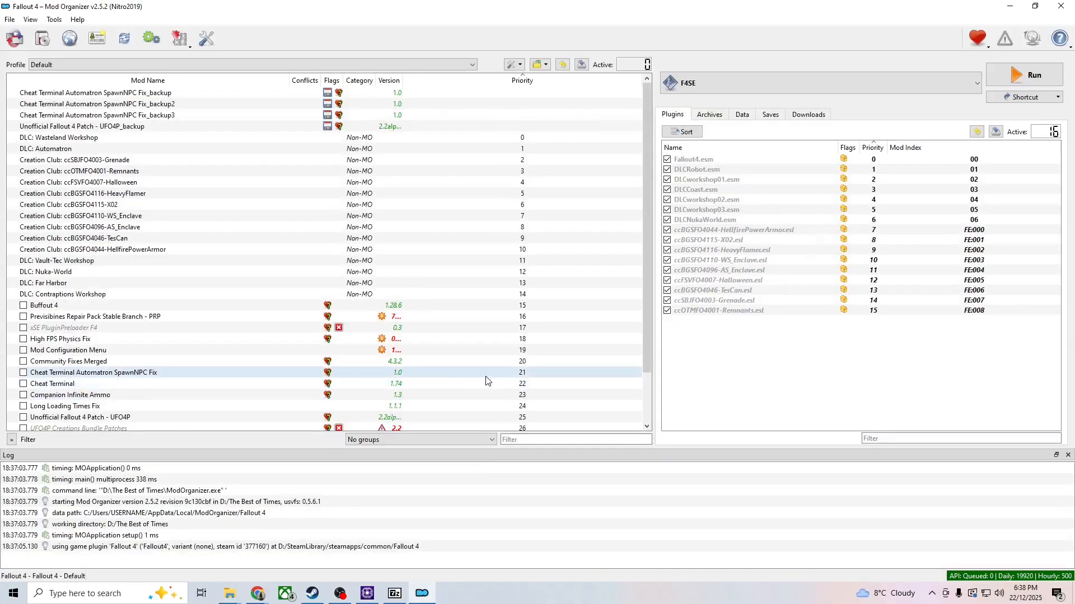
Enable Buffout 4, Previsibines Repair Pack, xSE PluginPreloader F4, High FPS Physics Fix, Unofficial Fallout 4 Patch and UFO4P Creations Bundle Patches in the mod list
scroll(170, 220, "down", 2)
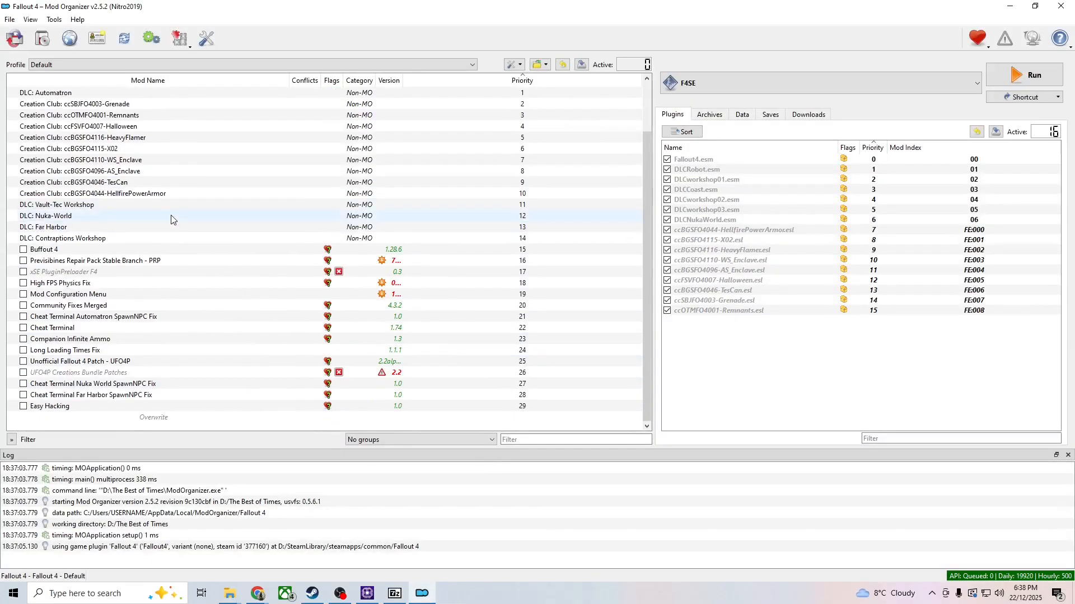
left_click(23, 261)
left_click(23, 272)
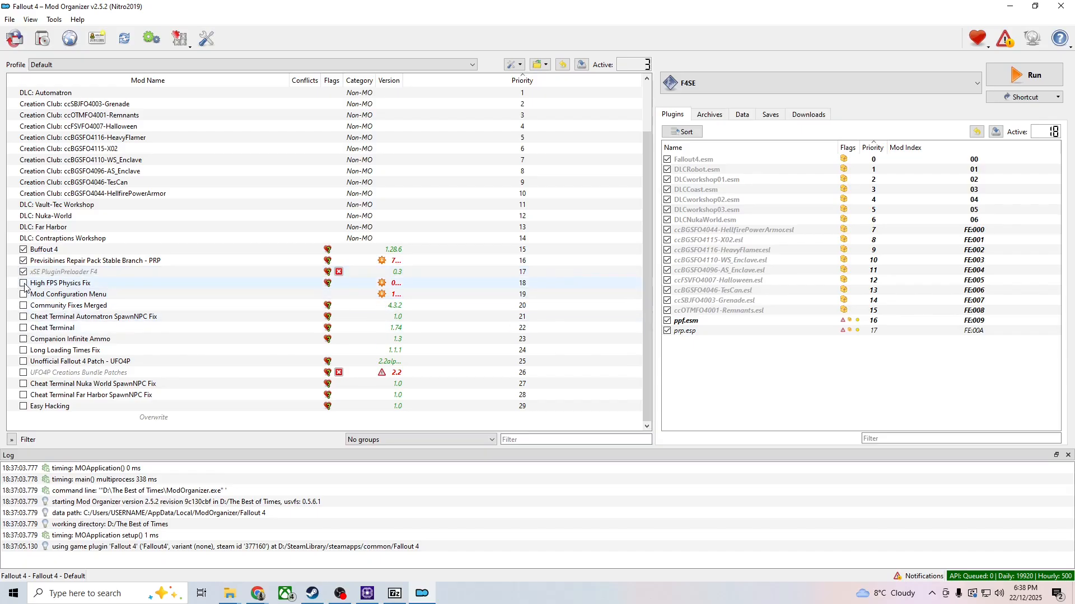
left_click(23, 284)
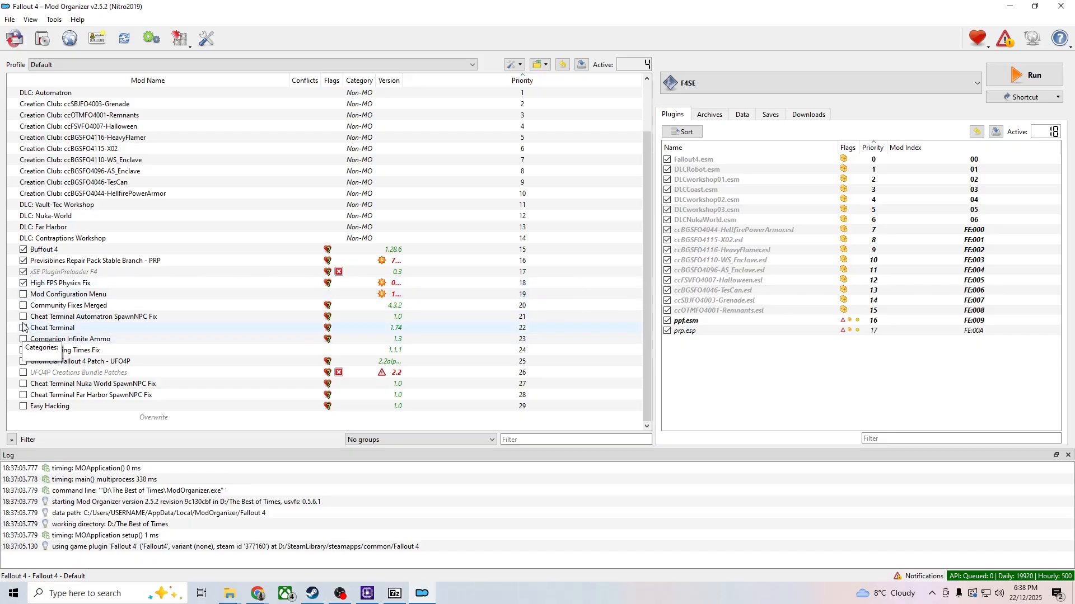
left_click(23, 362)
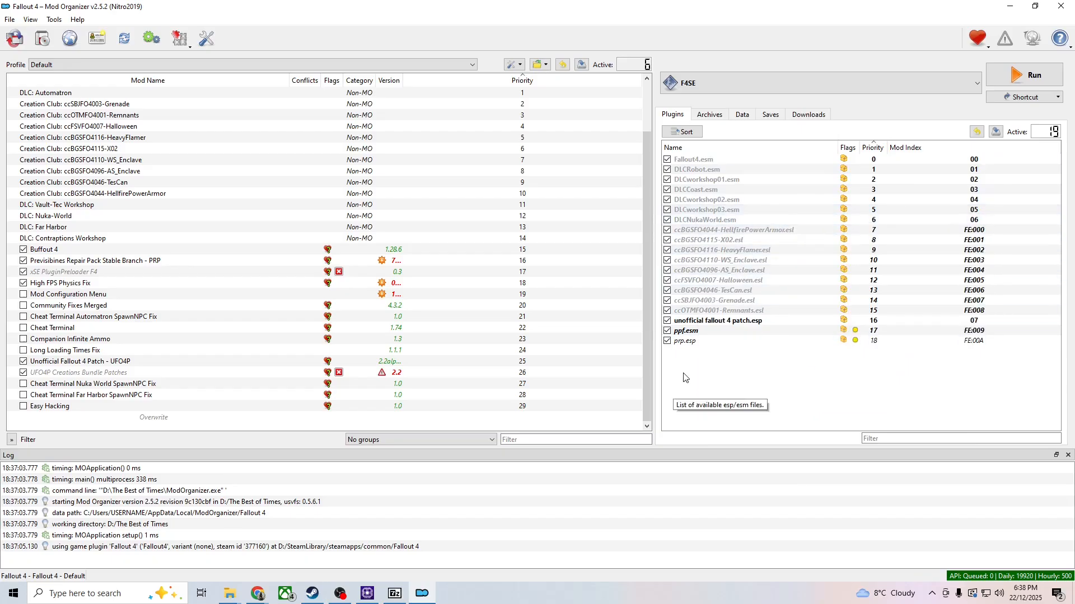
left_click(793, 115)
left_click(677, 115)
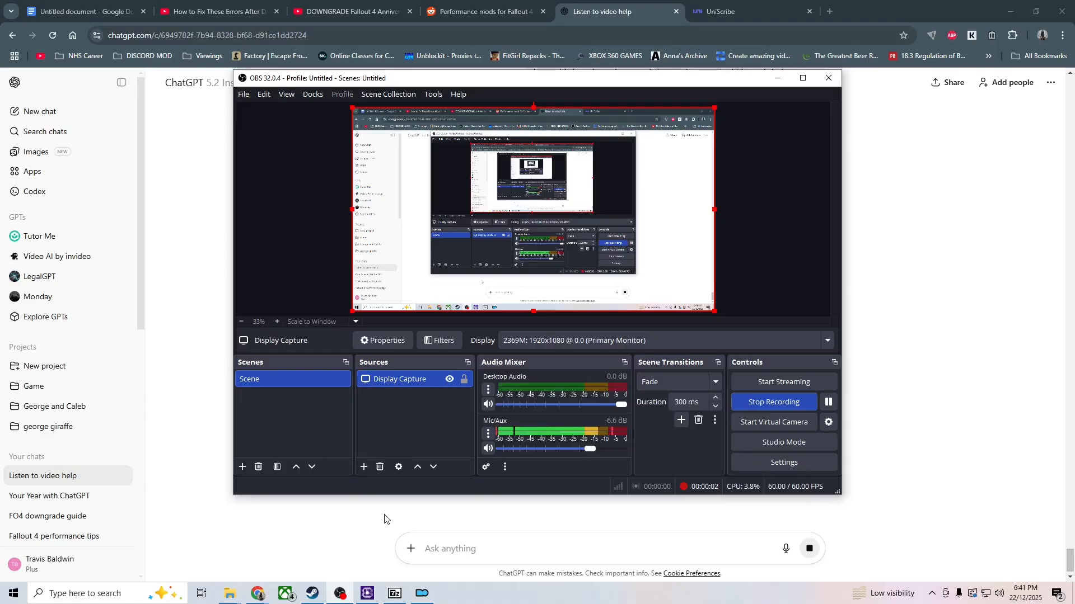
In Steam, set Fallout 4's automatic updates to "Wait until I launch the game" and close its properties
left_click(302, 593)
left_click(200, 91)
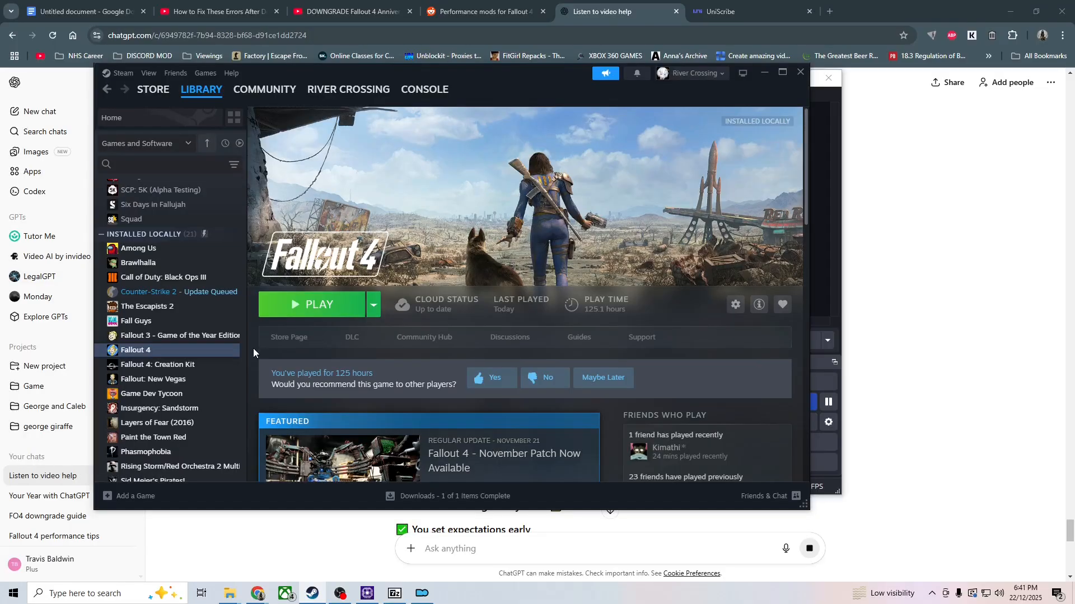
left_click(734, 306)
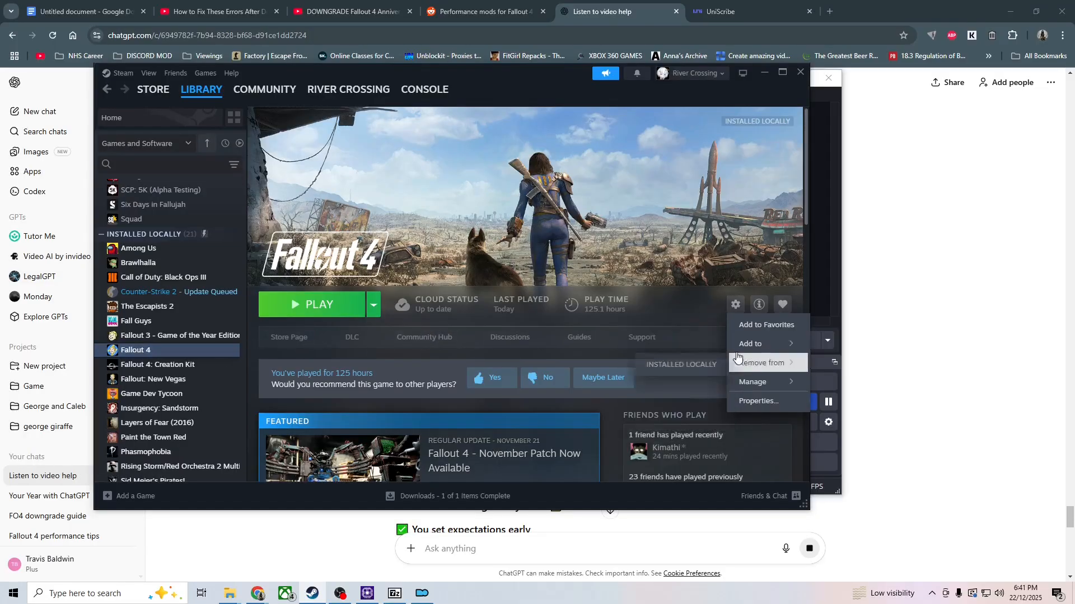
left_click(753, 400)
left_click(252, 194)
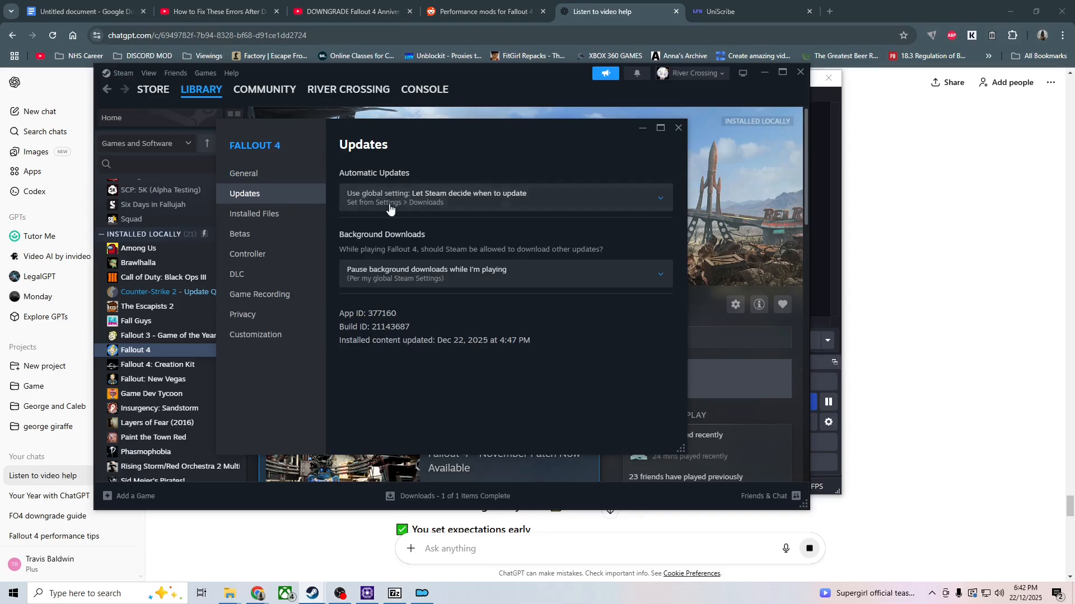
left_click(392, 201)
left_click(432, 278)
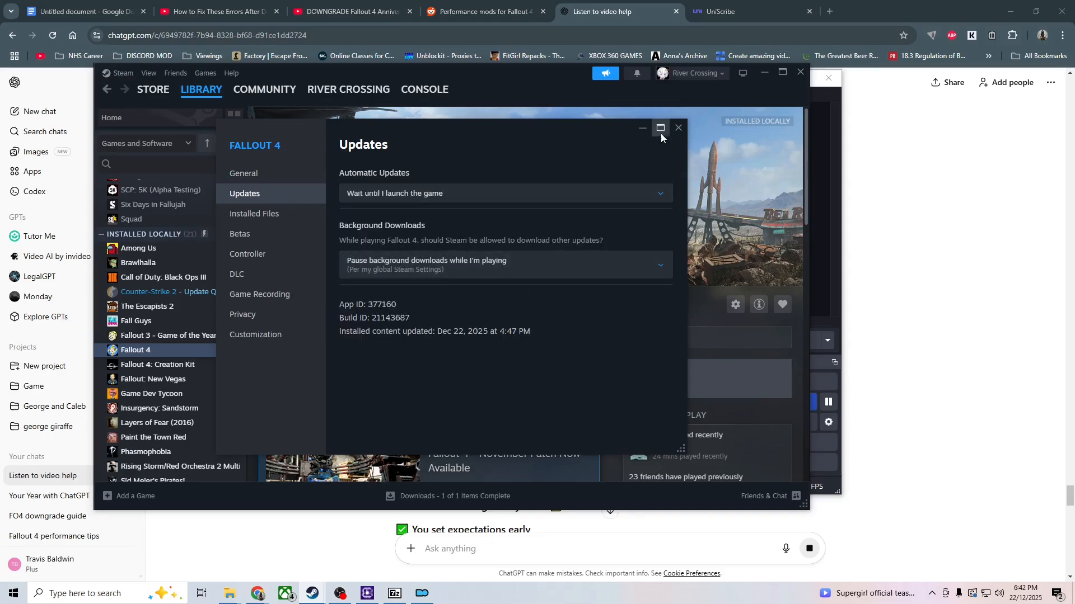
left_click(678, 128)
Switch to the Fallout 4 folder window in File Explorer and go to the steamapps folder inside SteamLibrary on drive D:
mouse_move(240, 593)
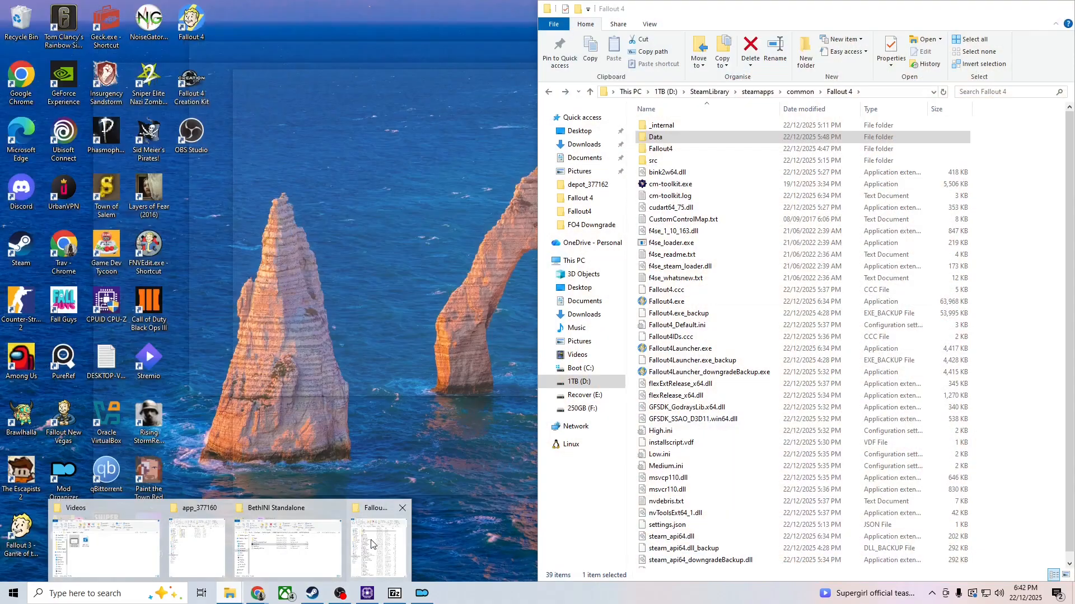
left_click(379, 547)
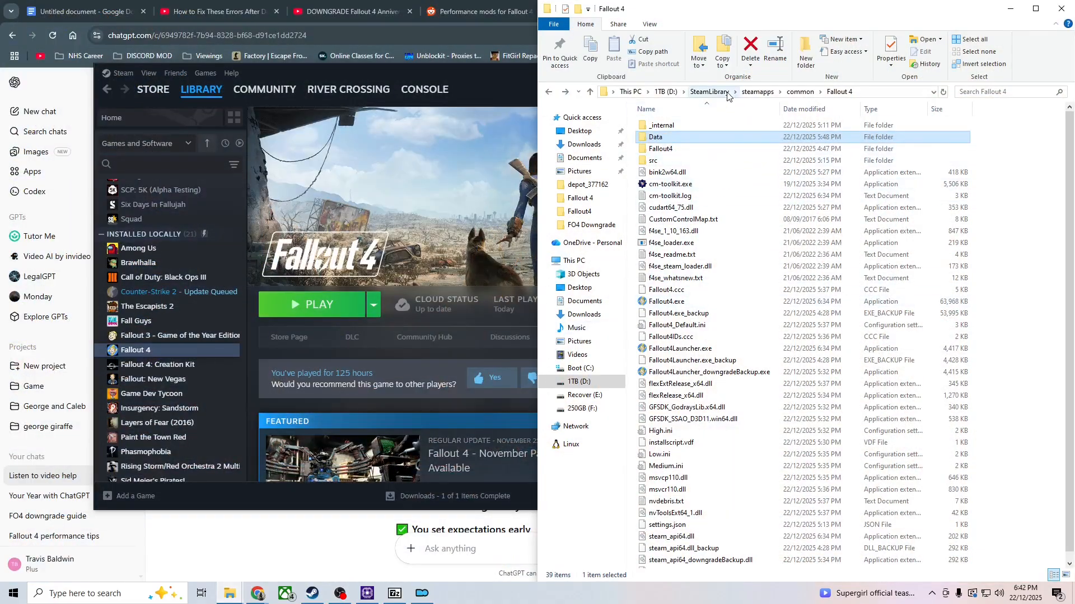
left_click(757, 92)
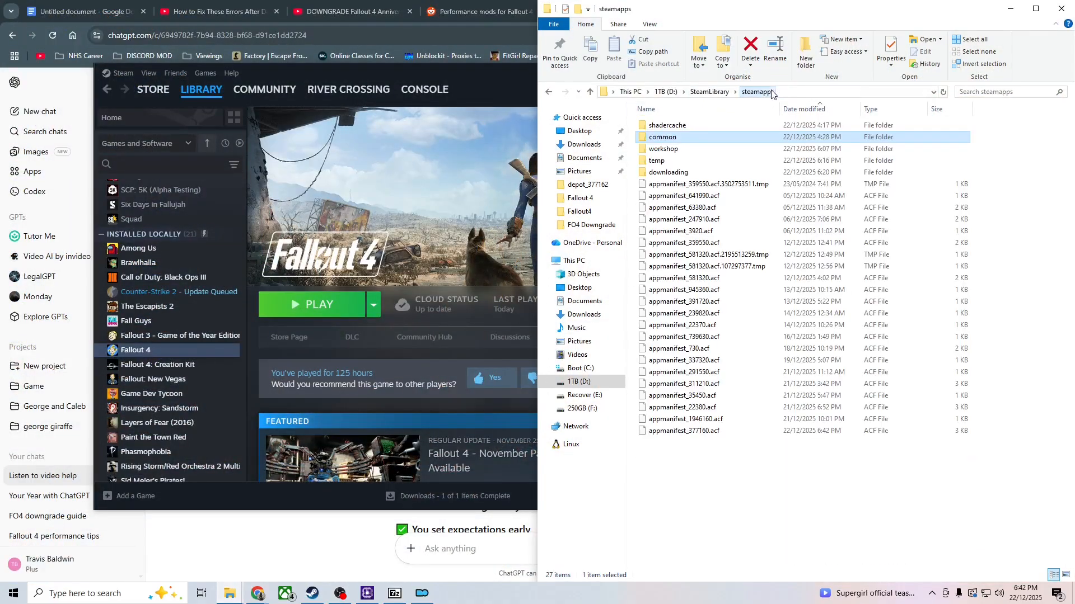
double_click(693, 138)
key("alt+Left")
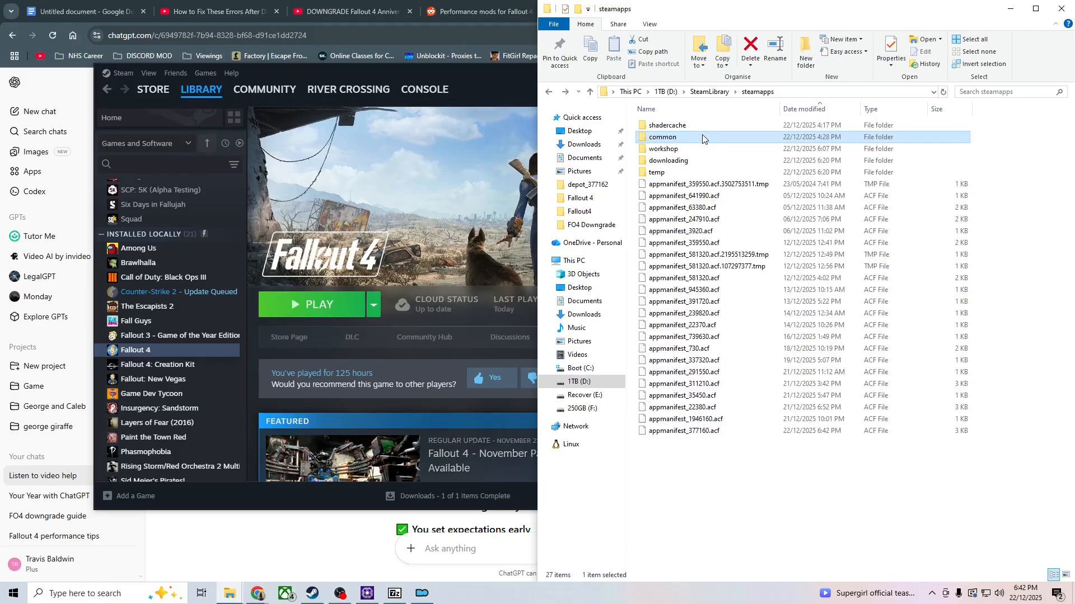
key("alt+Left")
key("alt+Right")
left_click(709, 92)
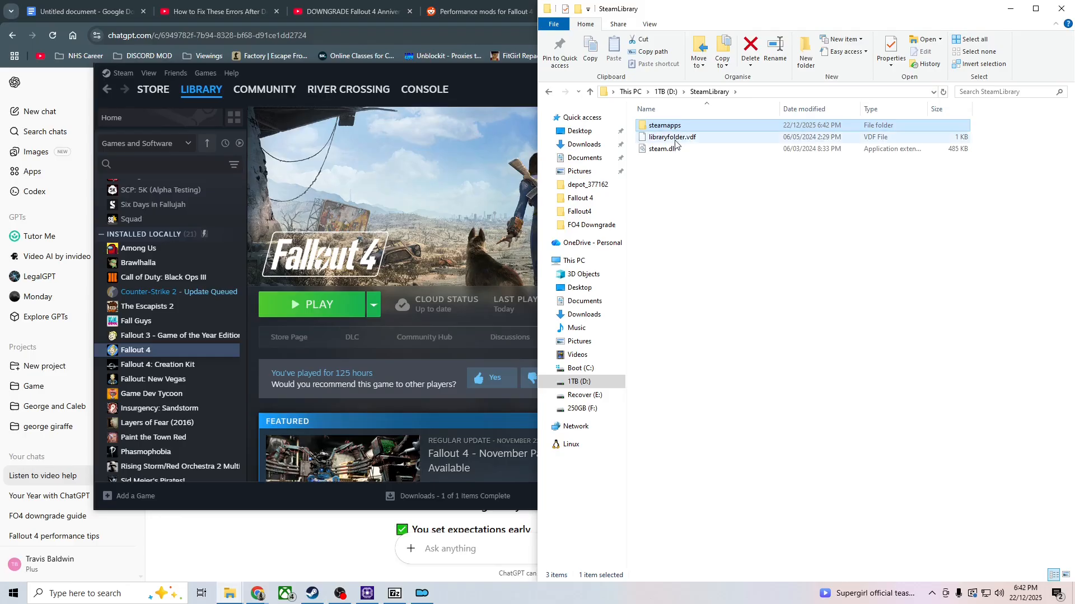
key("alt+Up")
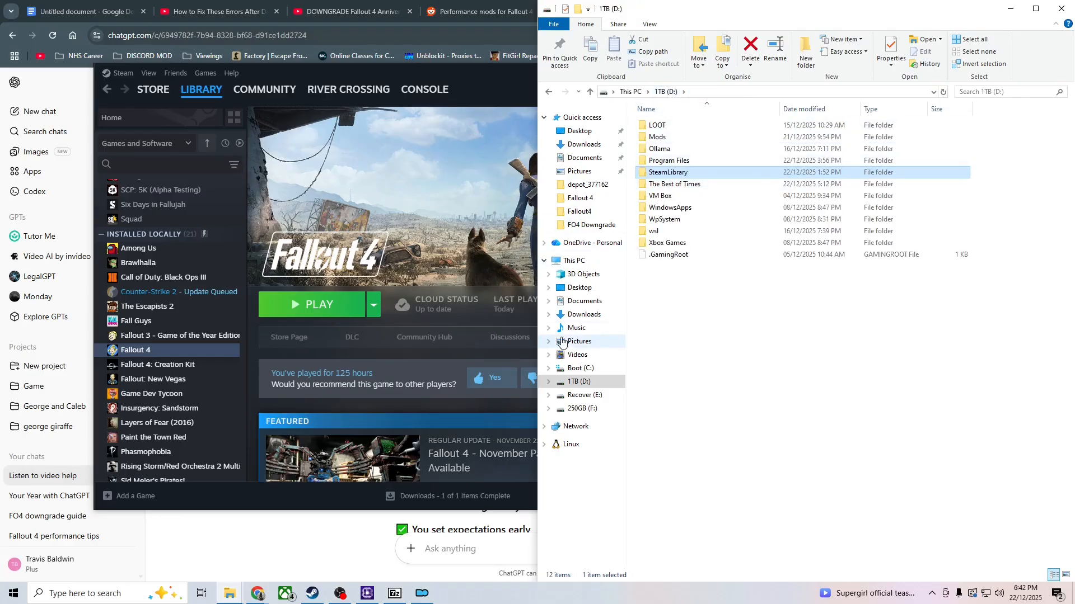
double_click(667, 172)
double_click(674, 147)
key("alt+Up")
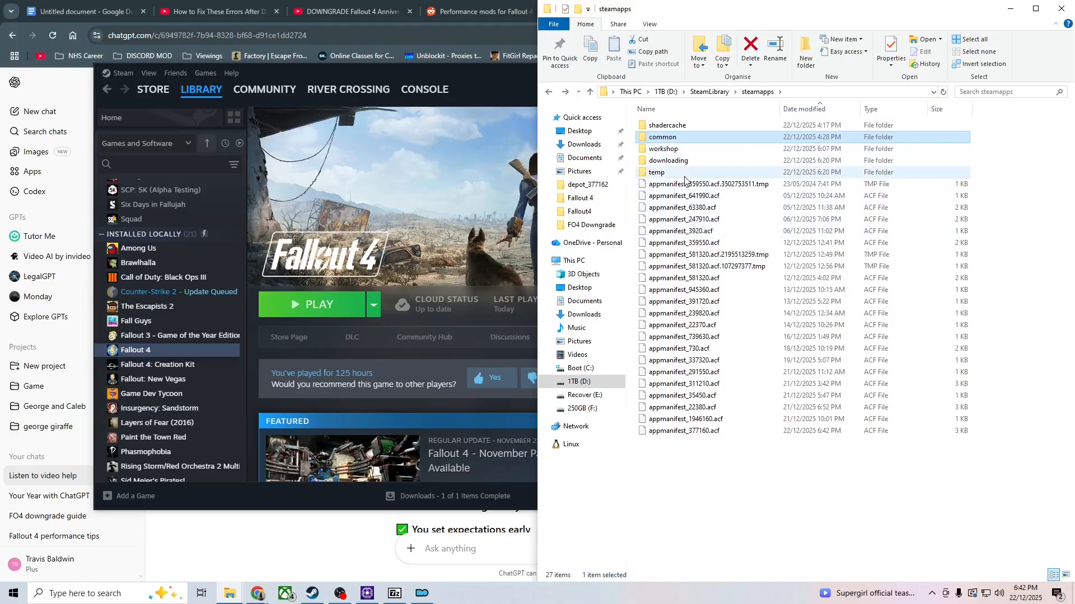
Make appmanifest_377160.acf in the steamapps folder read-only
right_click(691, 436)
left_click(722, 431)
left_click(752, 504)
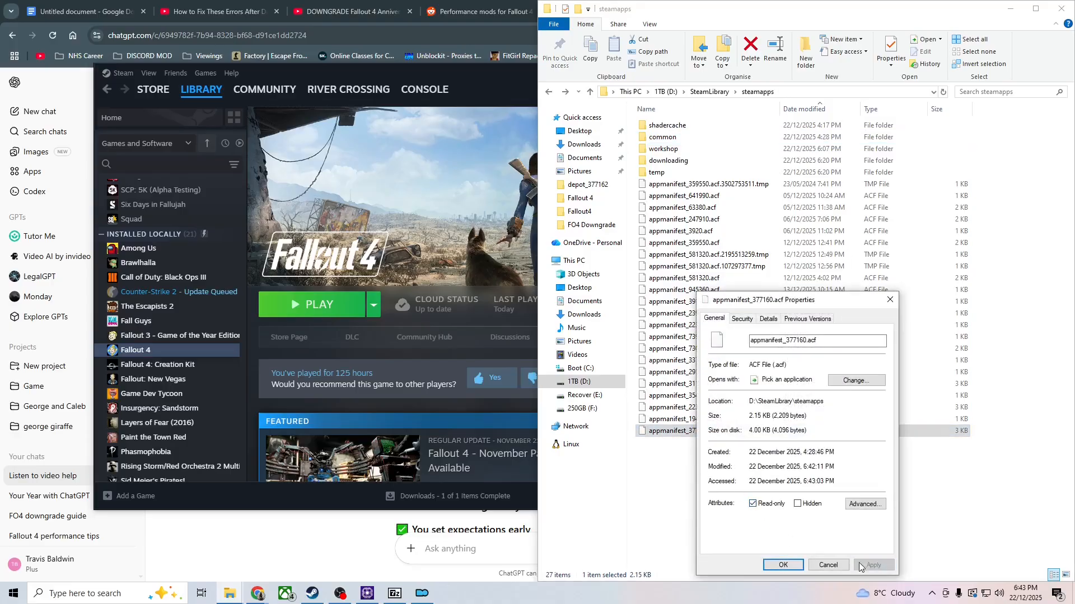
left_click(783, 565)
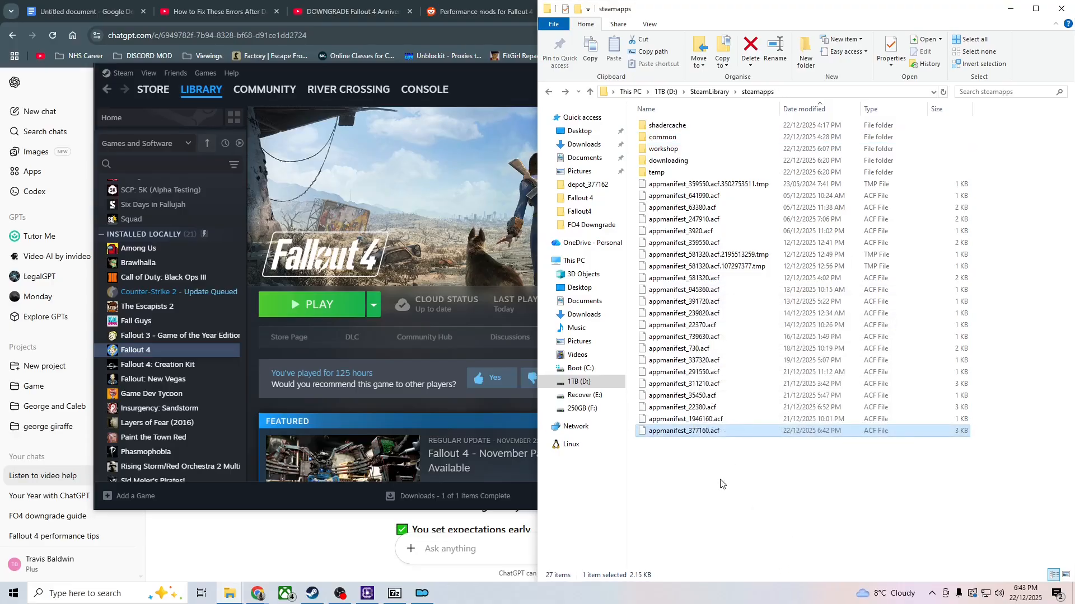
Switch to the Google Docs document in Chrome and review its lists of files required for the downgrade and for performance
left_click(402, 320)
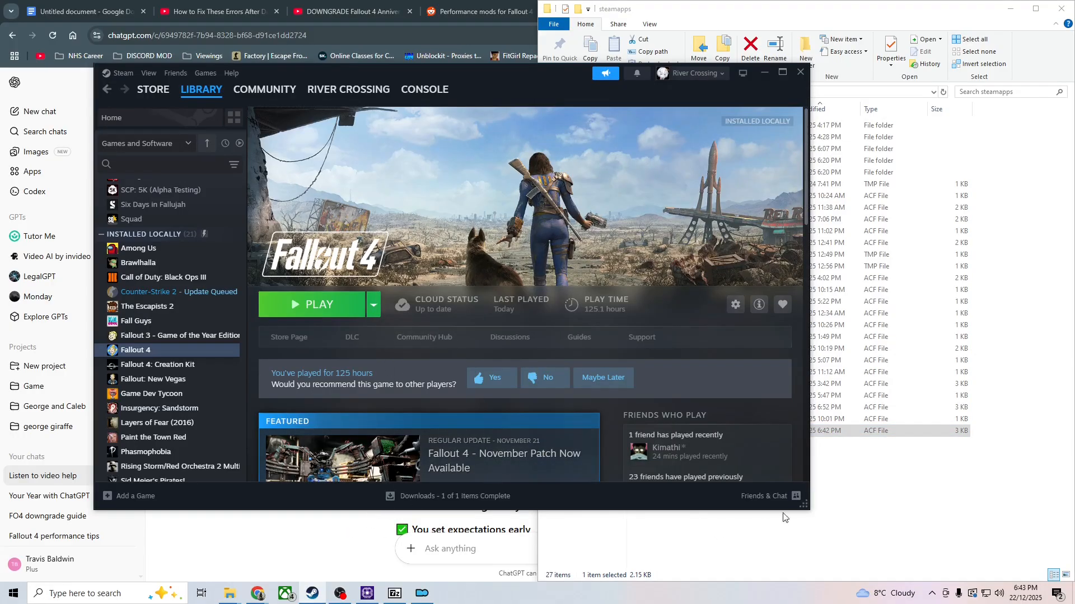
left_click(862, 507)
left_click(221, 4)
left_click(106, 7)
scroll(389, 271, "down", 15)
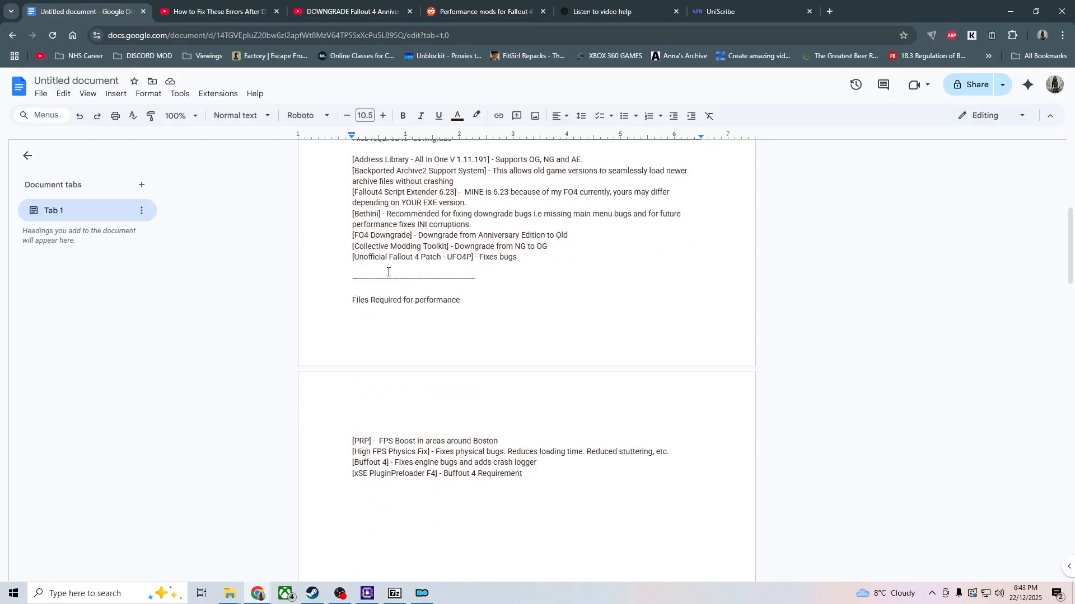